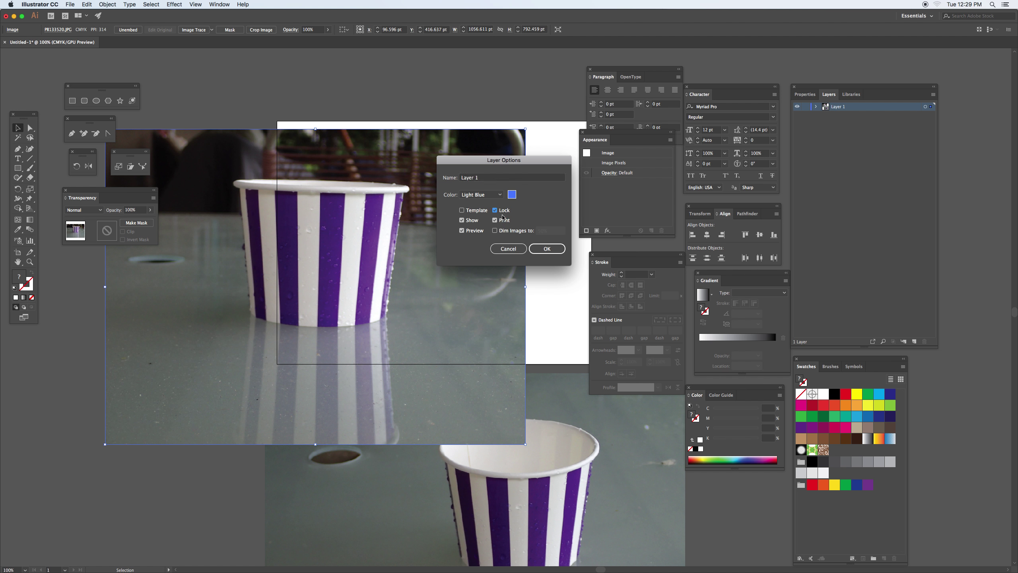
# Lock Layer 1 with its images dimmed, and add a new layer above it
pyautogui.click(547, 248)
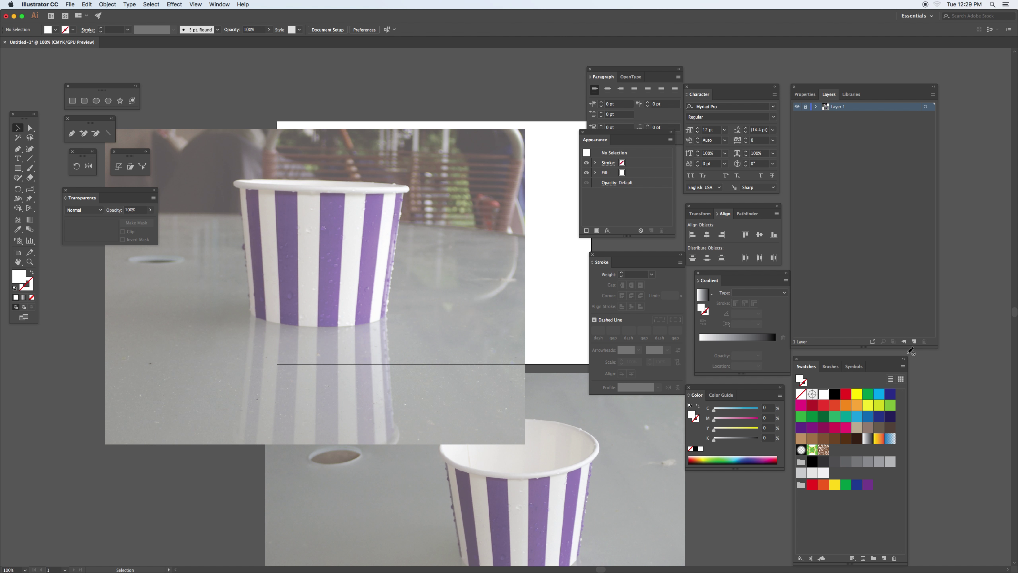
pyautogui.click(915, 341)
# Show the rulers and place a vertical guide through the centre of the upper cup photo
pyautogui.press('super+equal')
pyautogui.moveTo(266, 148); pyautogui.dragTo(347, 162)
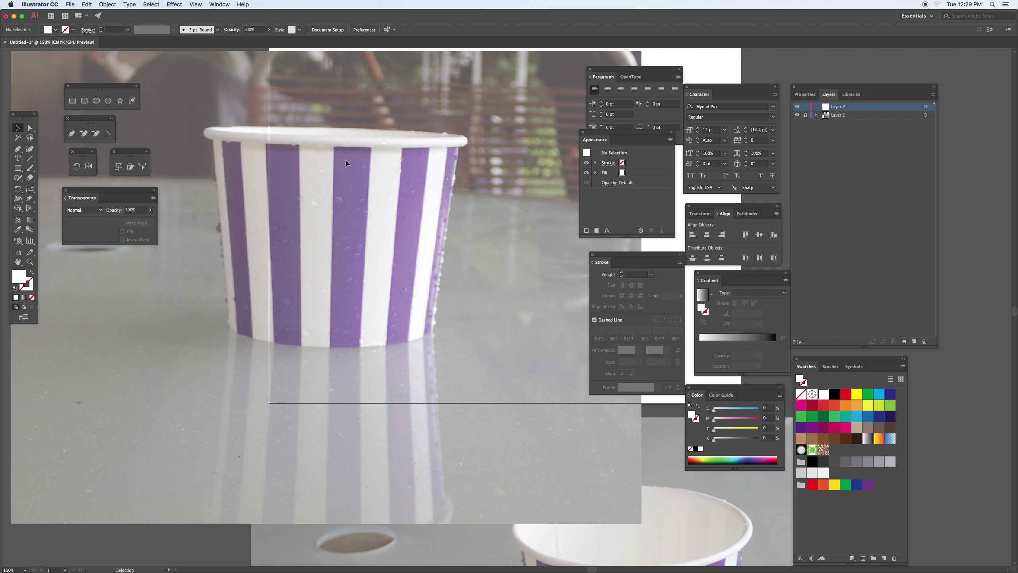
pyautogui.press('super+r')
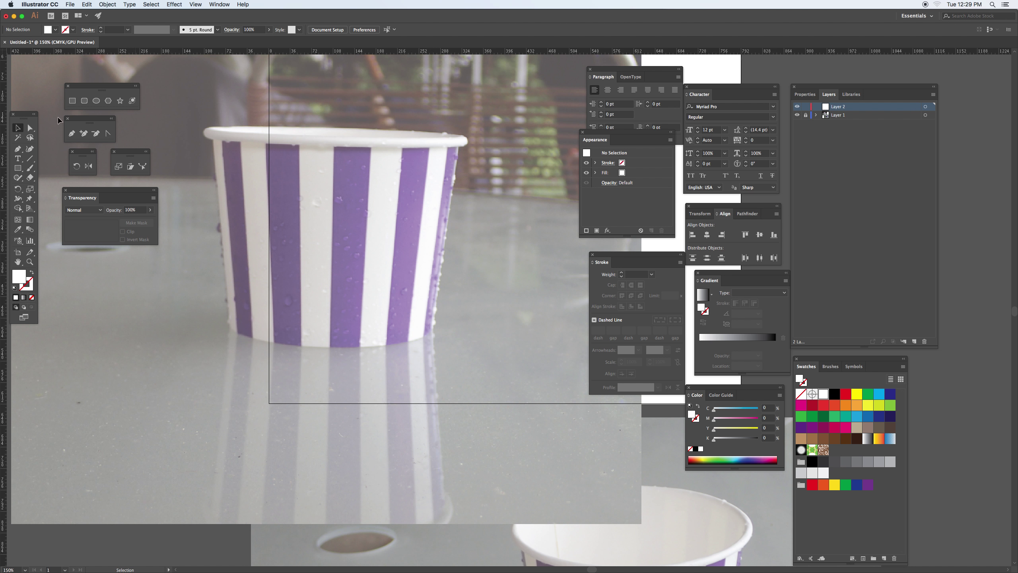
pyautogui.moveTo(5, 103); pyautogui.dragTo(329, 169)
# Trace the cup's right side and its base to the centre guide with the Pen tool, using no fill and a 1 pt black stroke
pyautogui.click(71, 133)
pyautogui.click(458, 147)
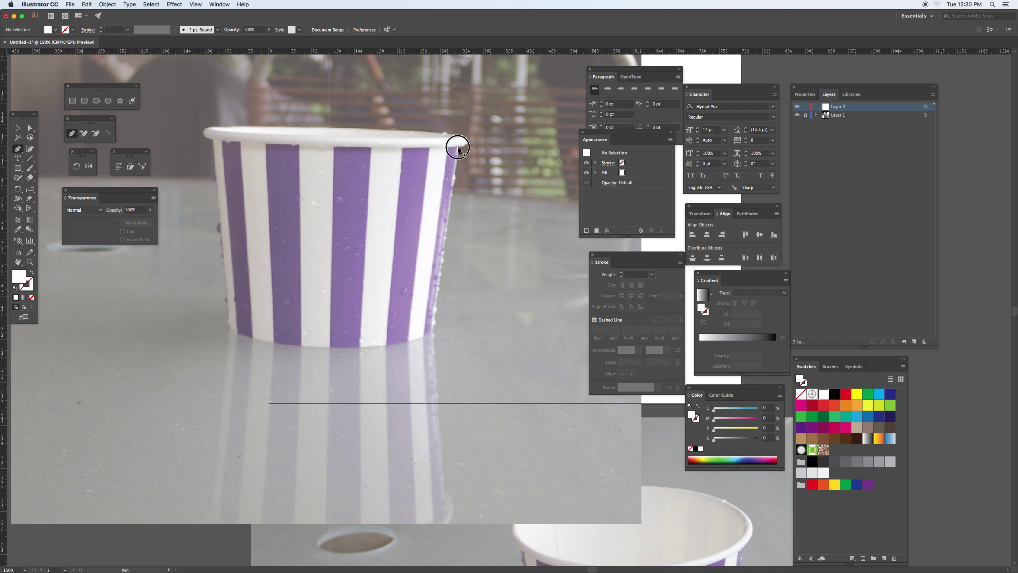
pyautogui.click(432, 333)
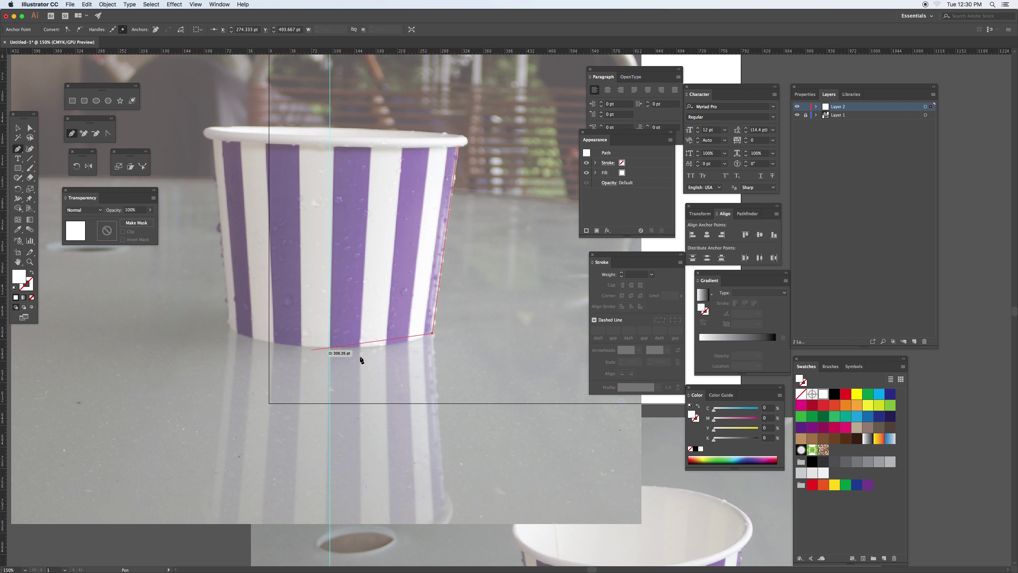
pyautogui.click(328, 334)
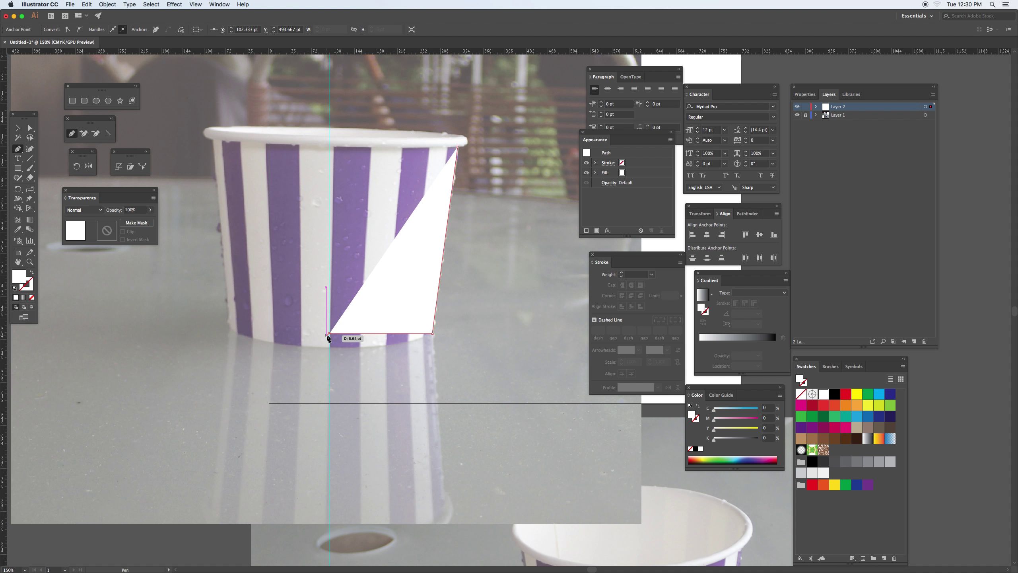
pyautogui.click(14, 288)
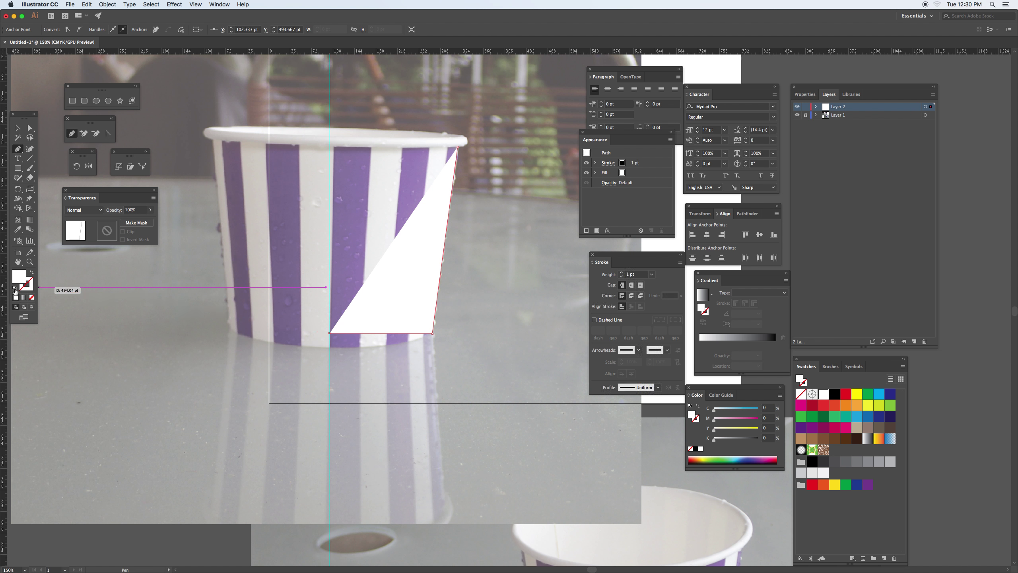
pyautogui.click(32, 298)
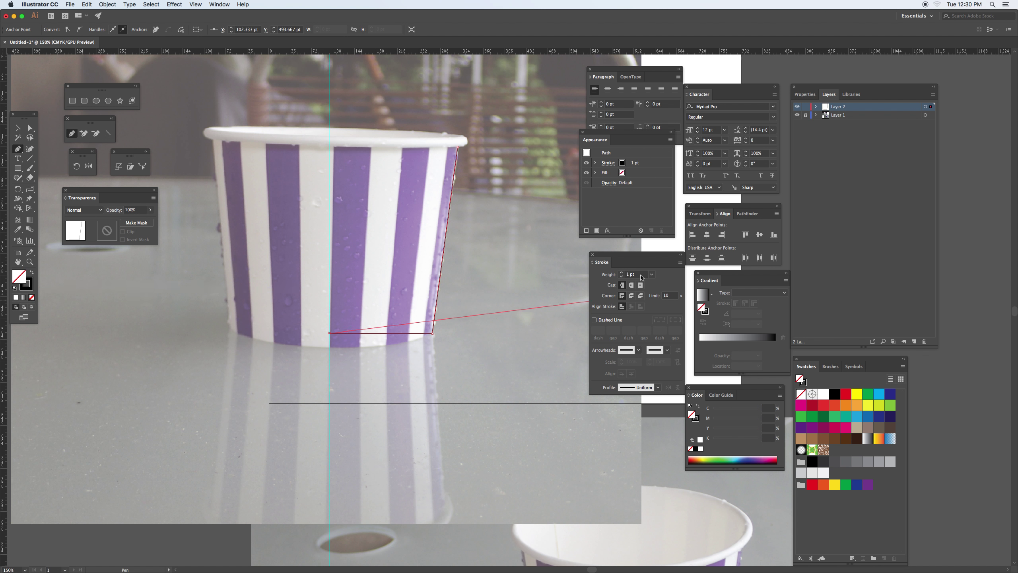
pyautogui.keyDown('super'); pyautogui.click(551, 303); pyautogui.keyUp('super')
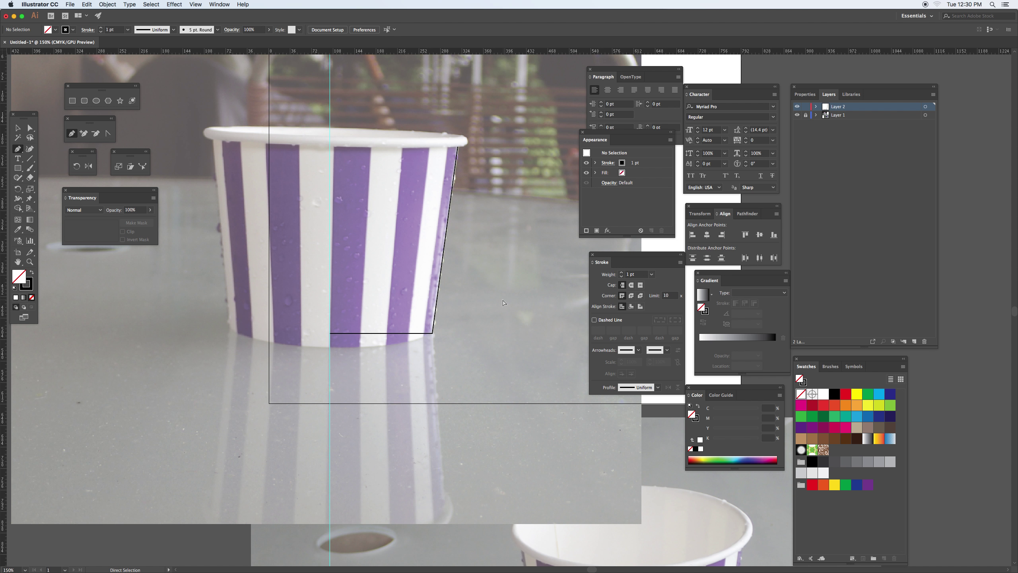
pyautogui.click(641, 276)
pyautogui.press('Up')
pyautogui.press('Up')
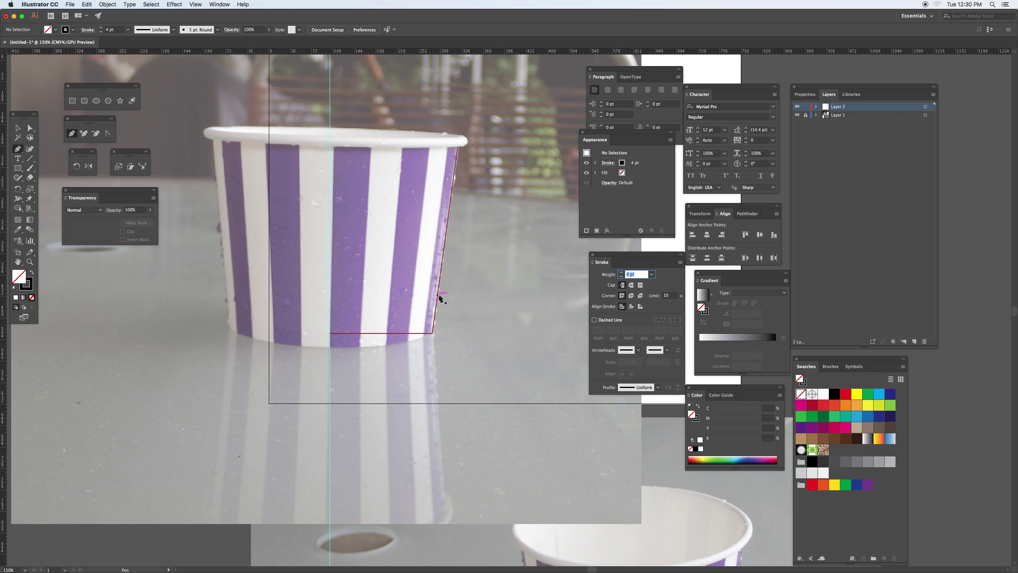
pyautogui.click(438, 296)
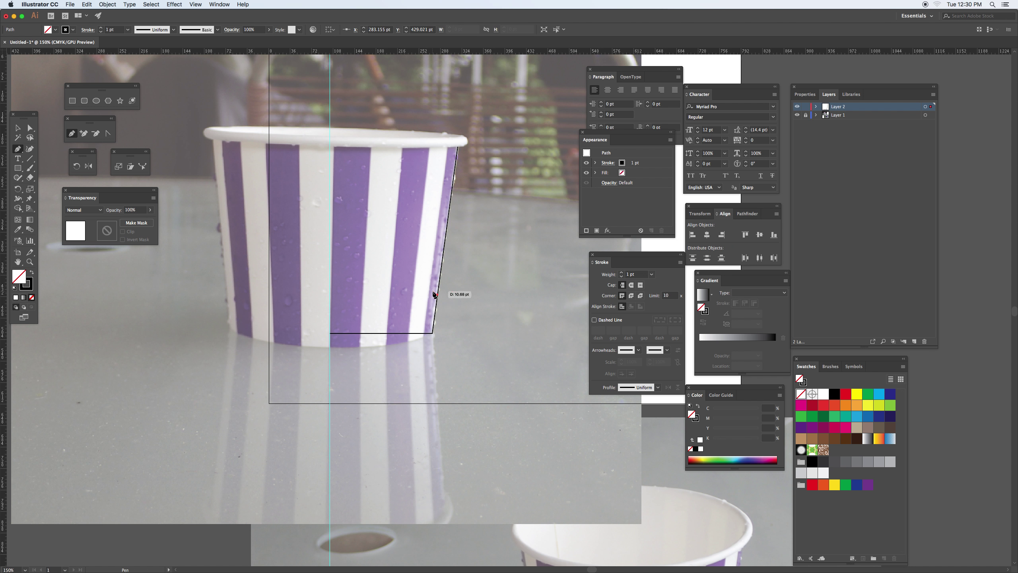
pyautogui.press('Escape')
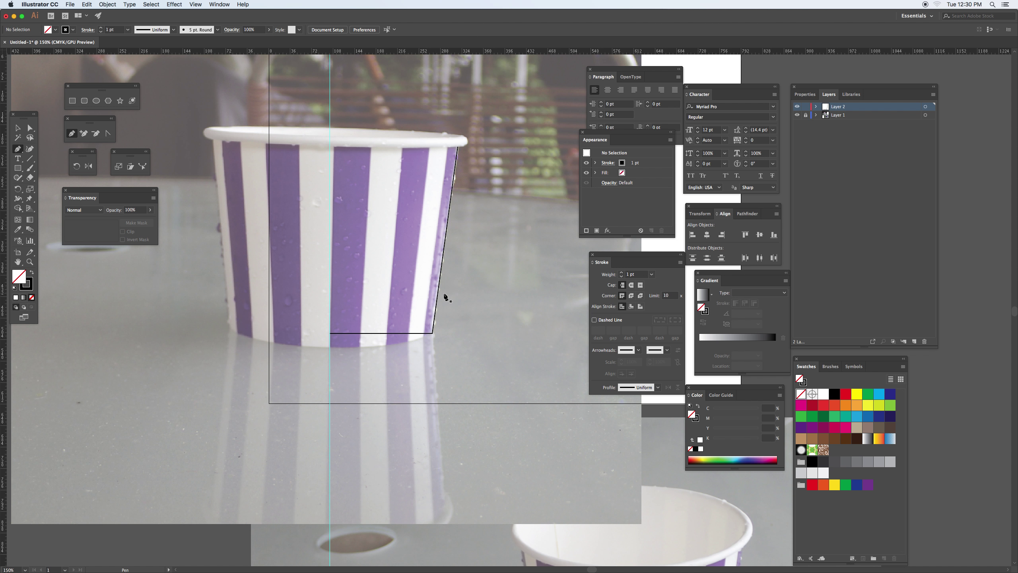
# Select the half-cup profile path and set its stroke weight to 9 pt
pyautogui.press('v')
pyautogui.click(418, 336)
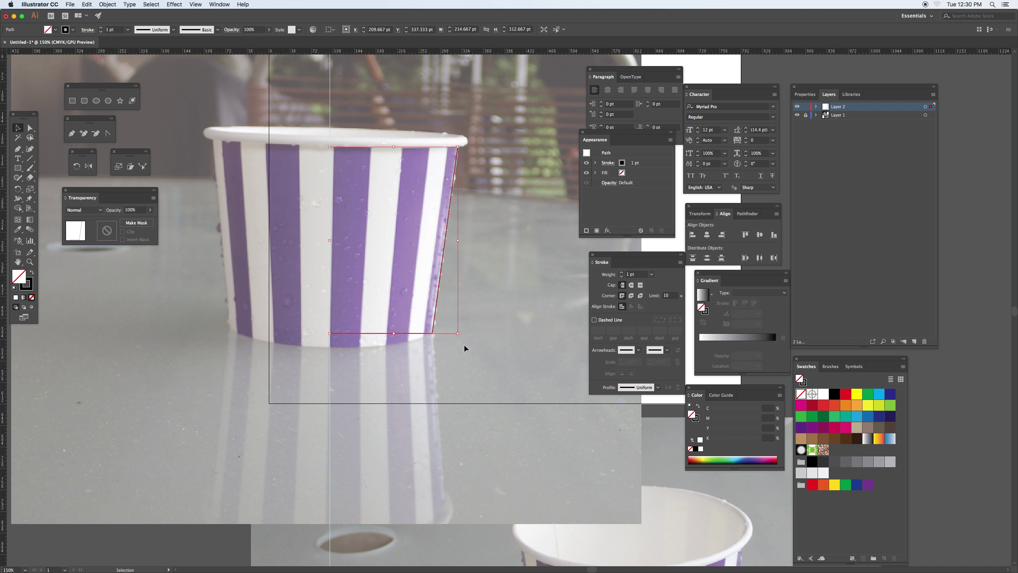
pyautogui.click(635, 274)
pyautogui.write('6')
pyautogui.press('Return')
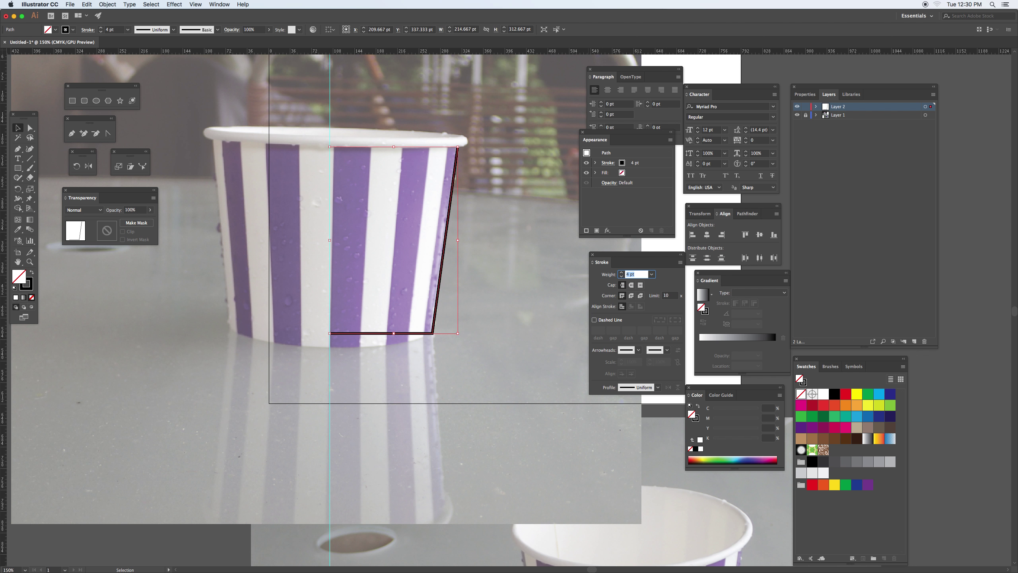
pyautogui.press('Up')
pyautogui.press('Up')
pyautogui.press('Up')
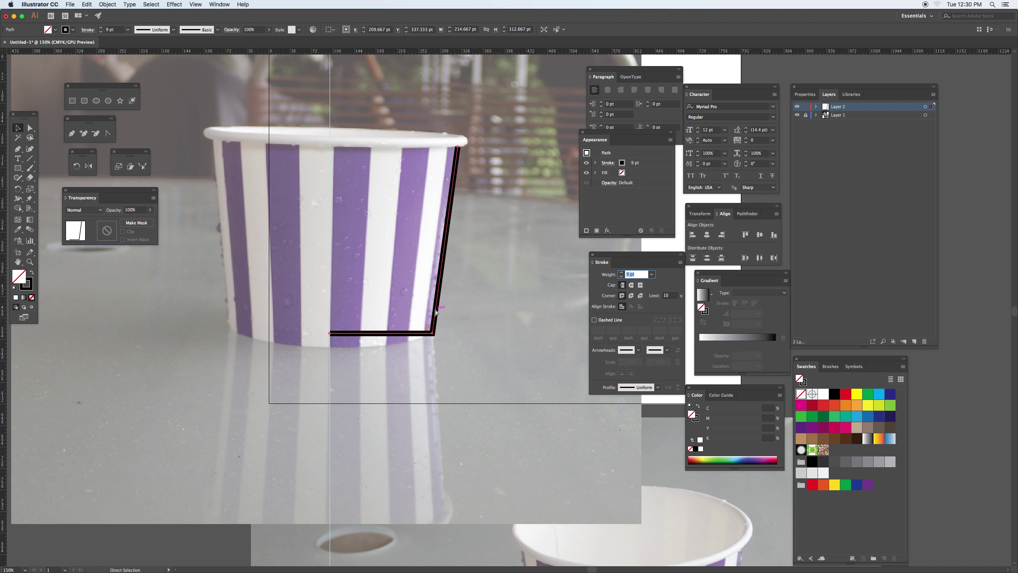
# Try a 1 pt stroke on the half-cup profile path, and undo the change
pyautogui.press('super+equal')
pyautogui.moveTo(547, 422); pyautogui.dragTo(496, 367)
pyautogui.write('1')
pyautogui.press('Return')
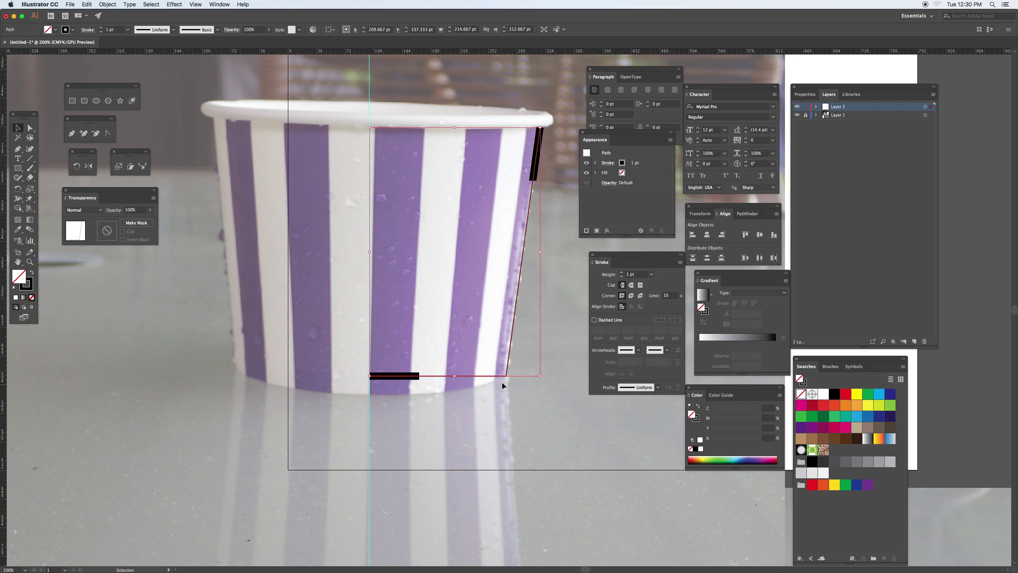
pyautogui.click(537, 401)
pyautogui.press('a')
pyautogui.press('super+z')
pyautogui.press('super+z')
pyautogui.press('v')
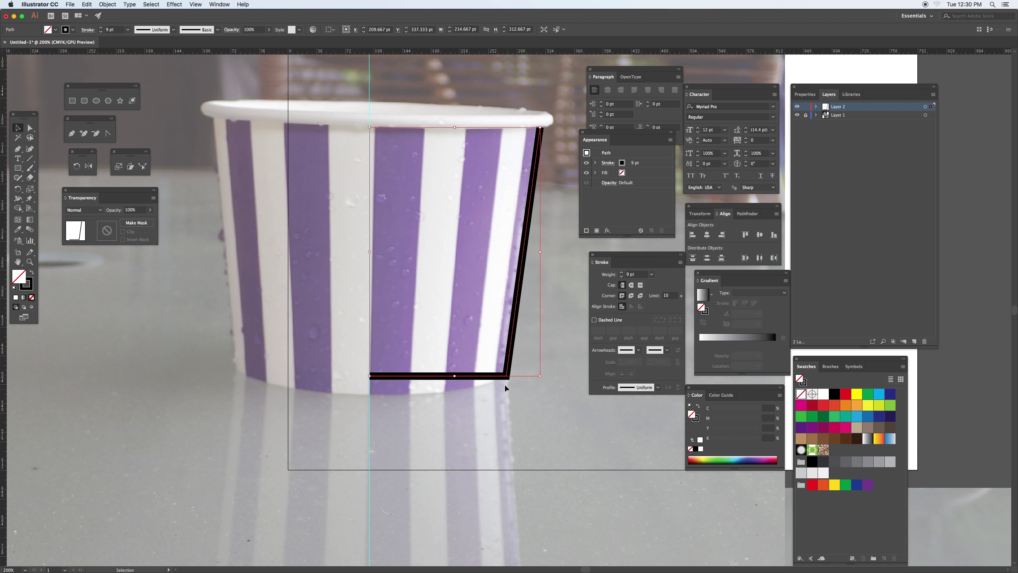
# Draw a vertical line about 29 pt long down from the profile's lower corner, and delete it
pyautogui.click(31, 159)
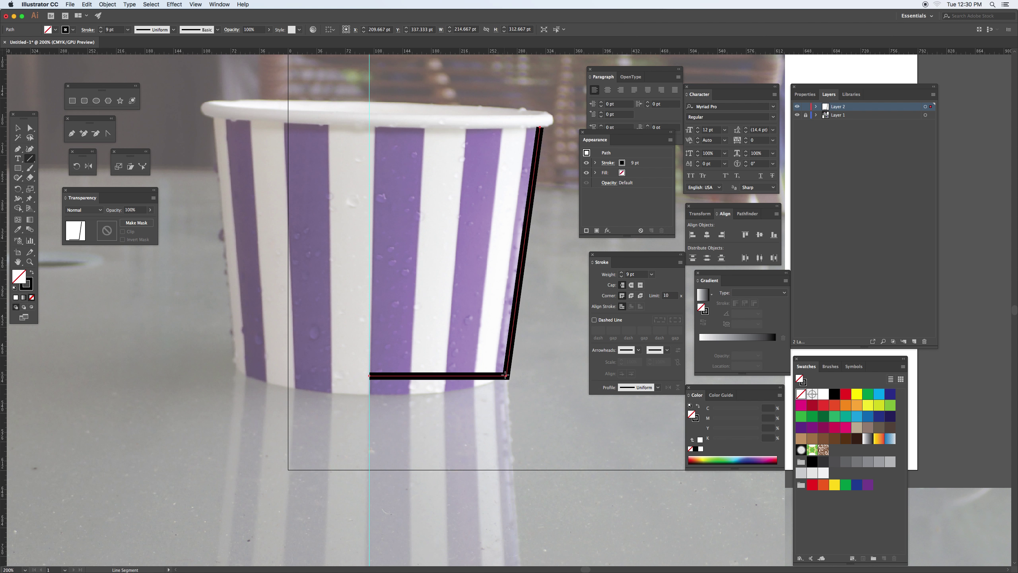
pyautogui.moveTo(505, 376); pyautogui.dragTo(504, 399)
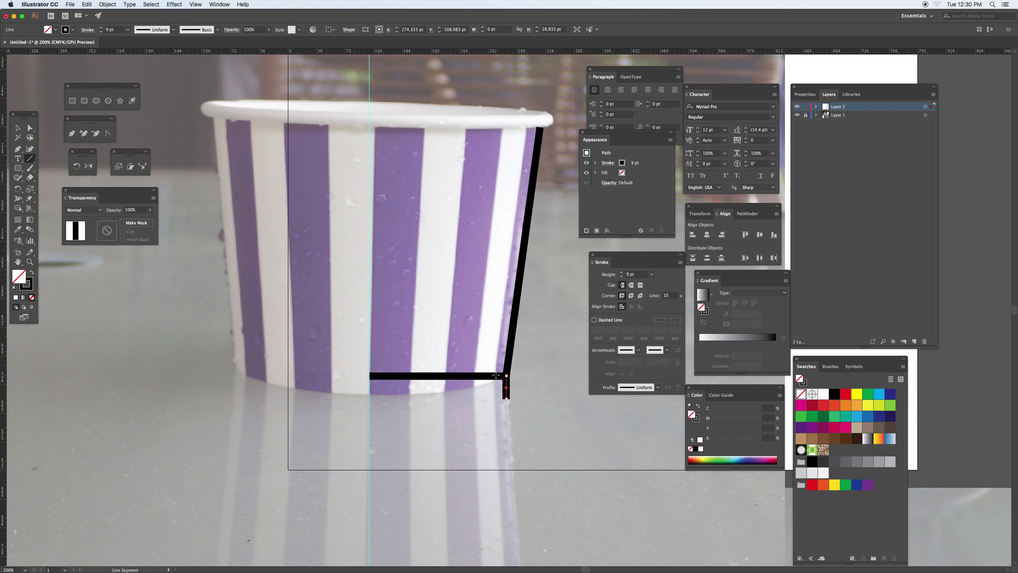
pyautogui.press('Delete')
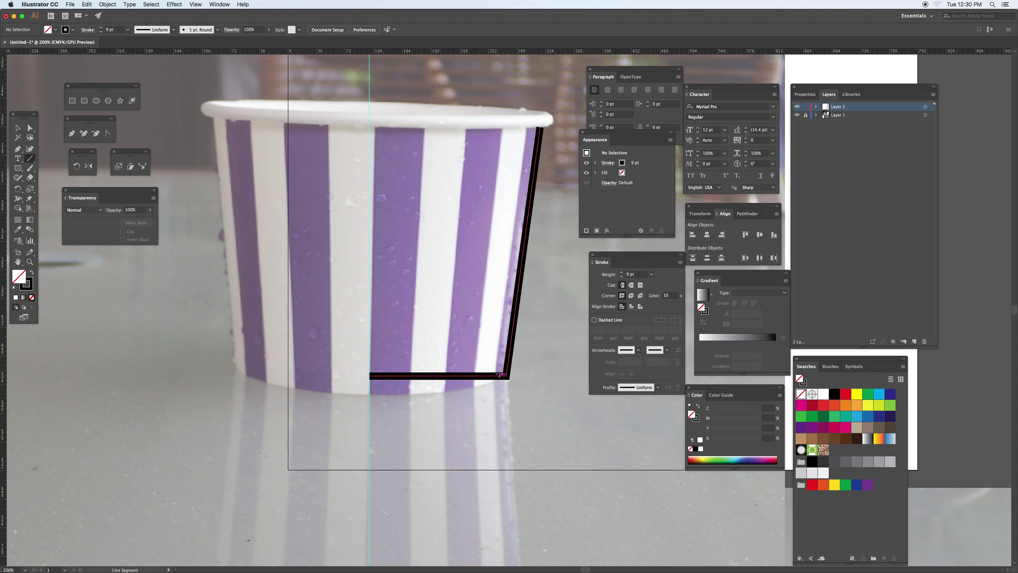
# Draw a circle about 16 pt in diameter at the profile's upper end and nudge it left onto the cup's rim
pyautogui.scroll(5, 531, 203)
pyautogui.hscroll(5, 531, 202)
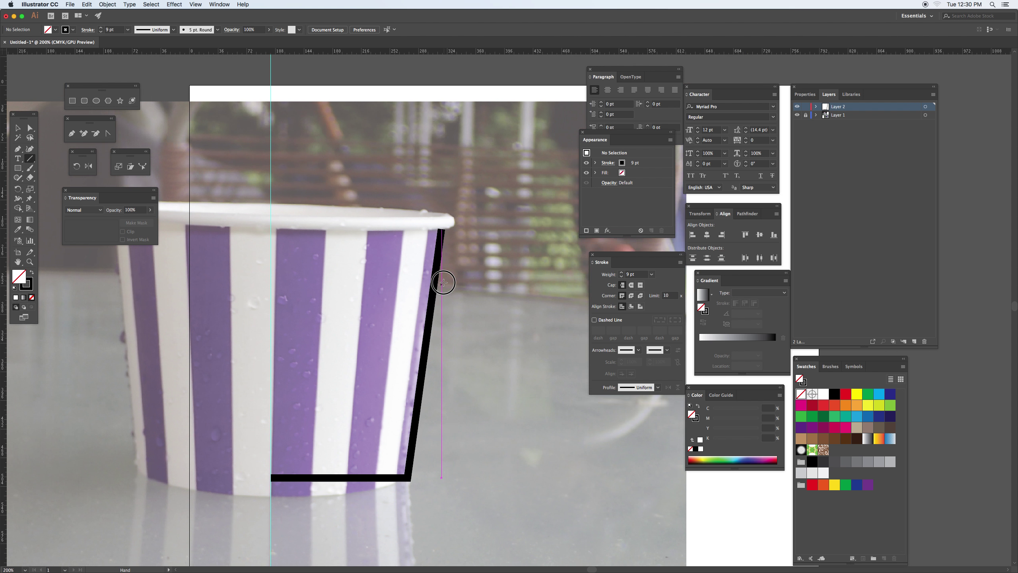
pyautogui.click(96, 100)
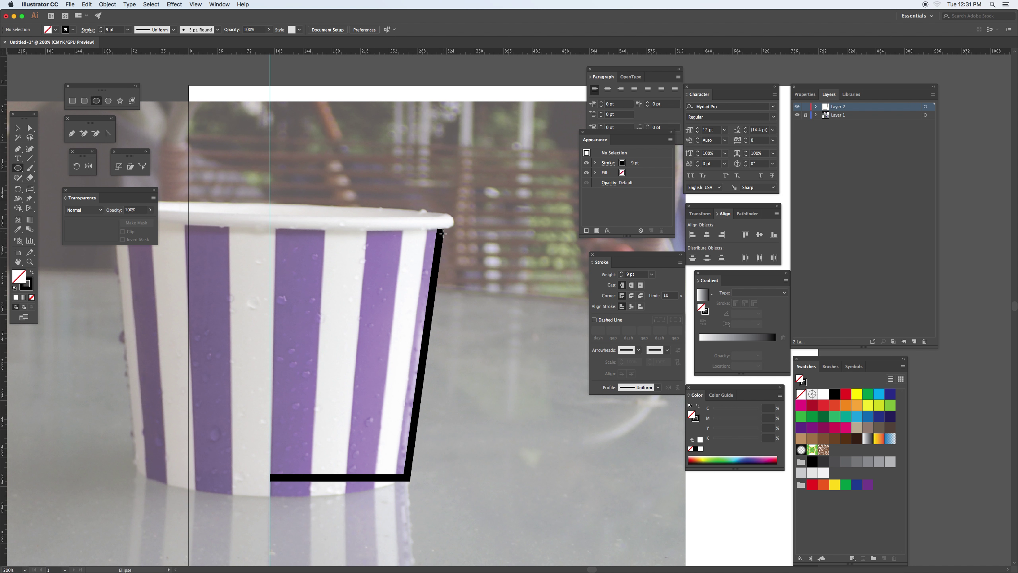
pyautogui.moveTo(446, 223); pyautogui.dragTo(459, 236)
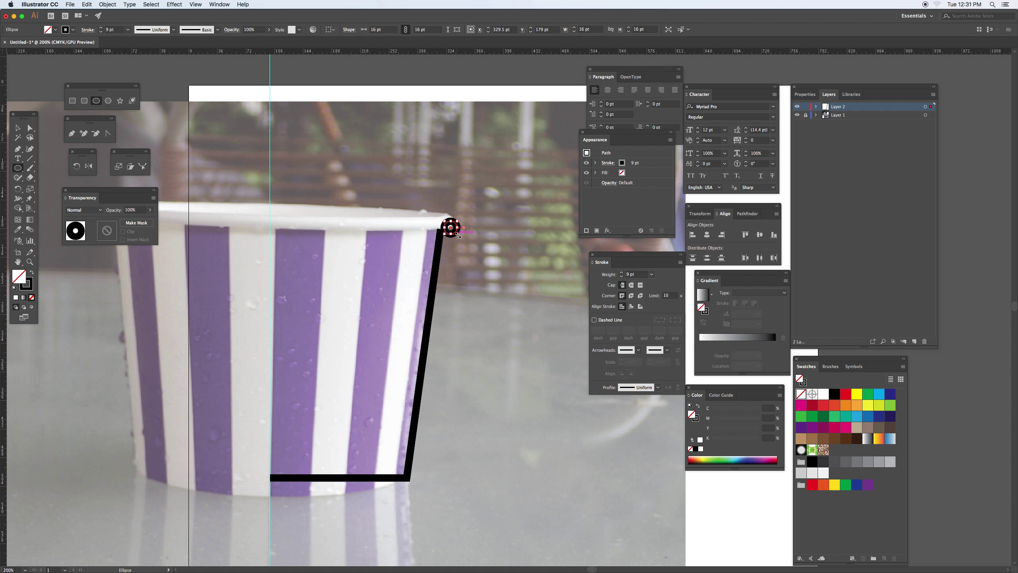
pyautogui.press('Left')
pyautogui.press('Left')
pyautogui.press('Left')
pyautogui.press('Left')
pyautogui.press('Left')
# Set the rim circle's stroke to 1 pt and enlarge the circle from its centre to about 24 pt in diameter
pyautogui.press('super+equal')
pyautogui.press('super+equal')
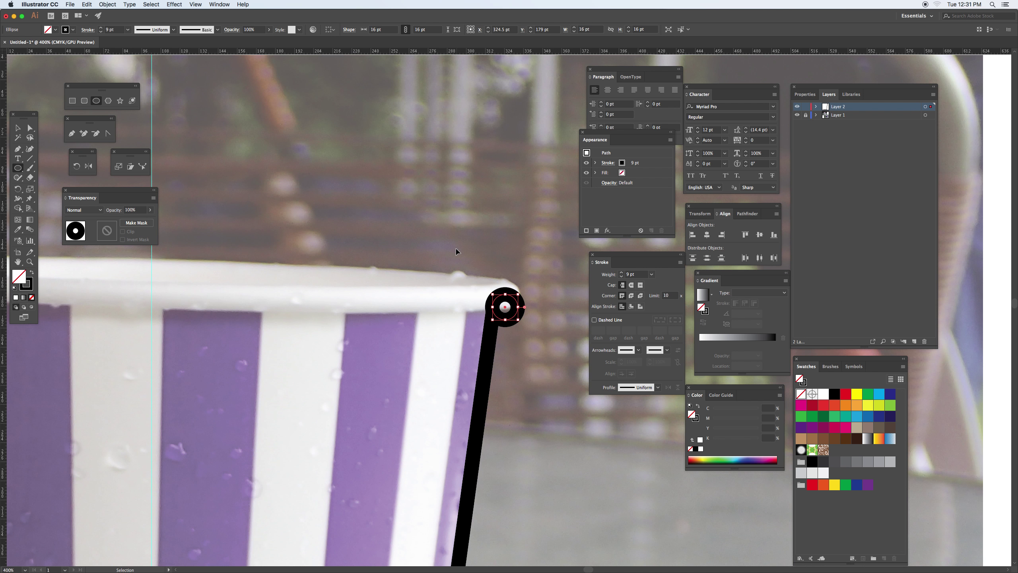
pyautogui.moveTo(455, 250)
pyautogui.mouseDown()
pyautogui.moveTo(373, 162)
pyautogui.moveTo(376, 123)
pyautogui.mouseUp()
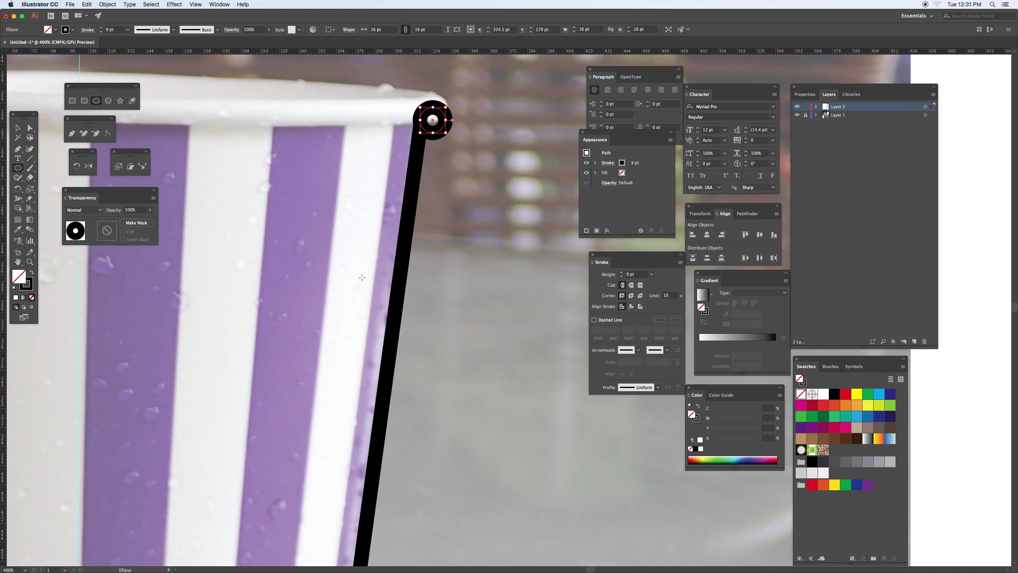
pyautogui.click(653, 274)
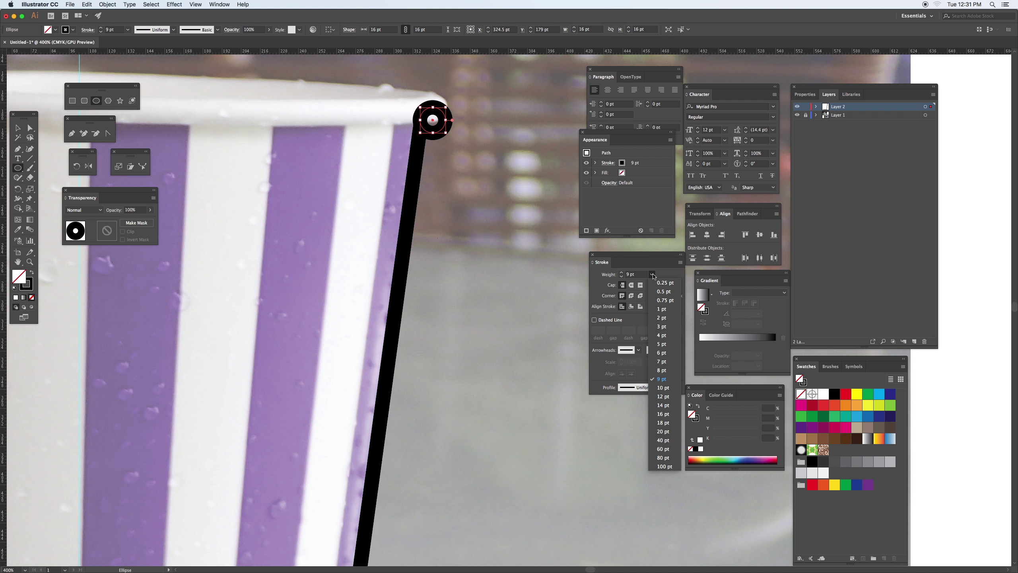
pyautogui.click(666, 309)
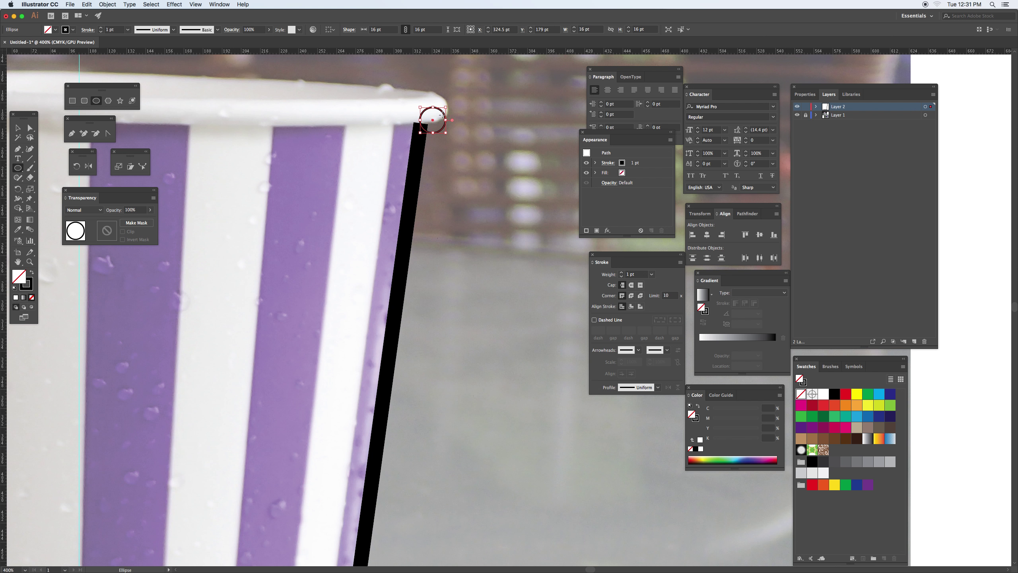
pyautogui.press('v')
pyautogui.moveTo(447, 107); pyautogui.dragTo(454, 100)
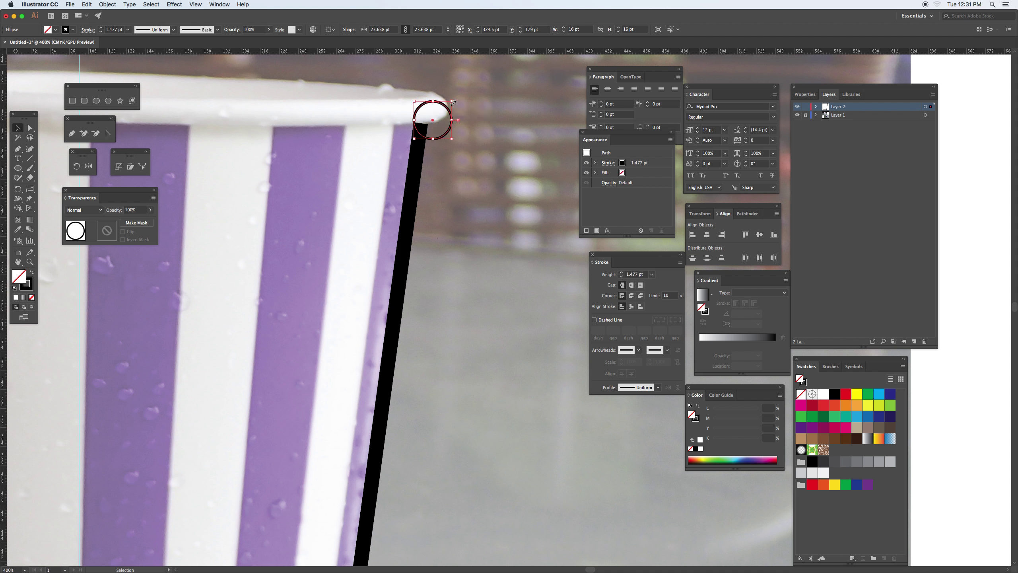
# Convert the 9 pt profile path into a filled shape with Outline Stroke
pyautogui.click(417, 176)
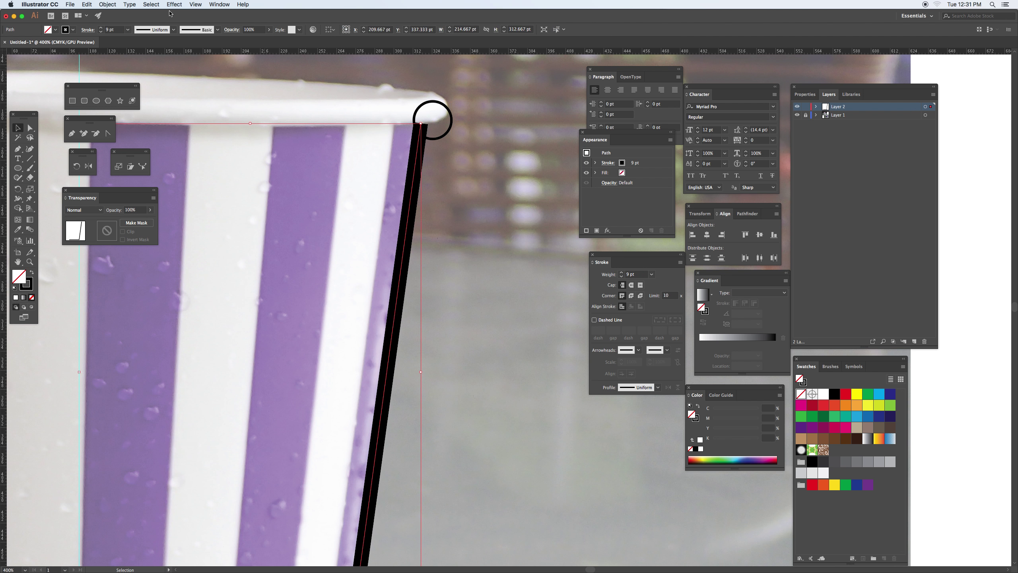
pyautogui.click(107, 5)
pyautogui.moveTo(150, 178)
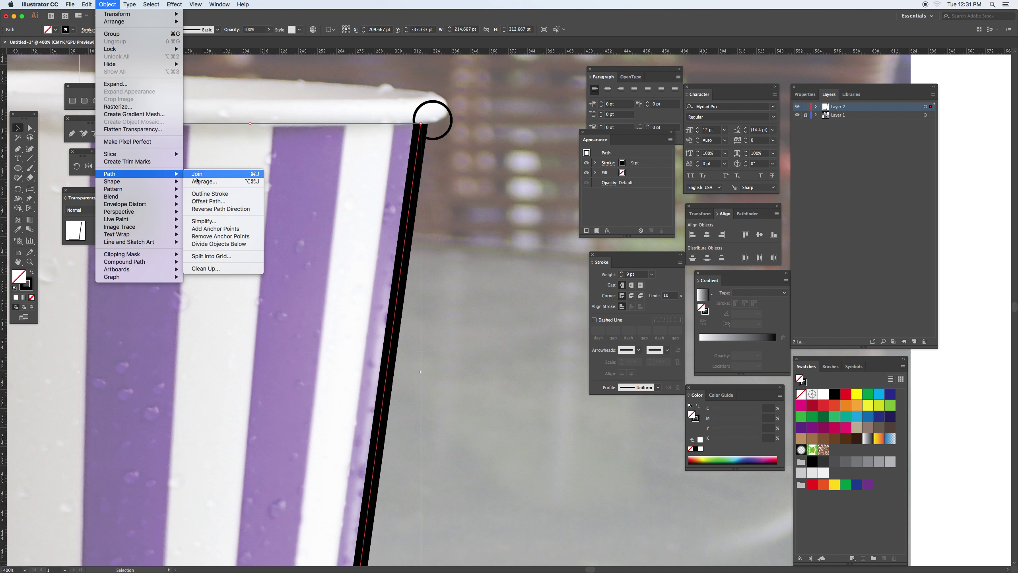
pyautogui.click(218, 194)
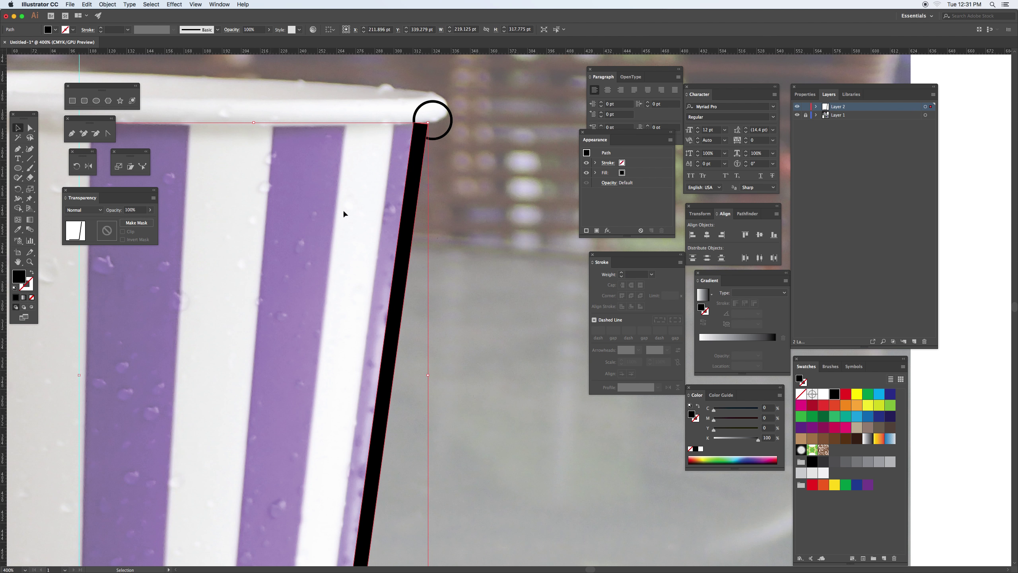
# Merge the rim circle and the outlined profile with the Shape Builder tool, and move the merged shape to the right of the cup's edge
pyautogui.moveTo(426, 106); pyautogui.dragTo(455, 172)
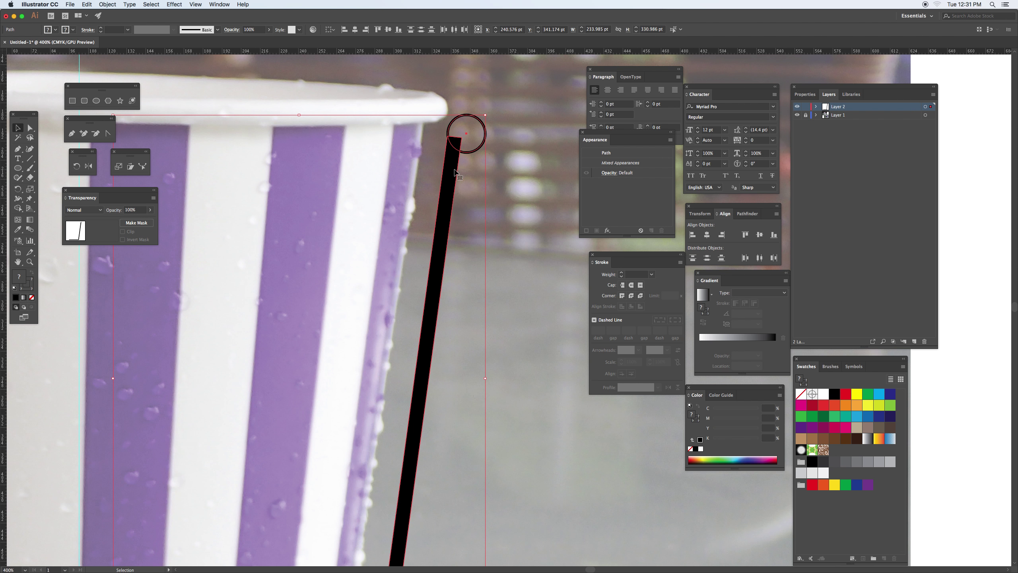
pyautogui.press('super+z')
pyautogui.click(17, 208)
pyautogui.moveTo(417, 145); pyautogui.dragTo(439, 106)
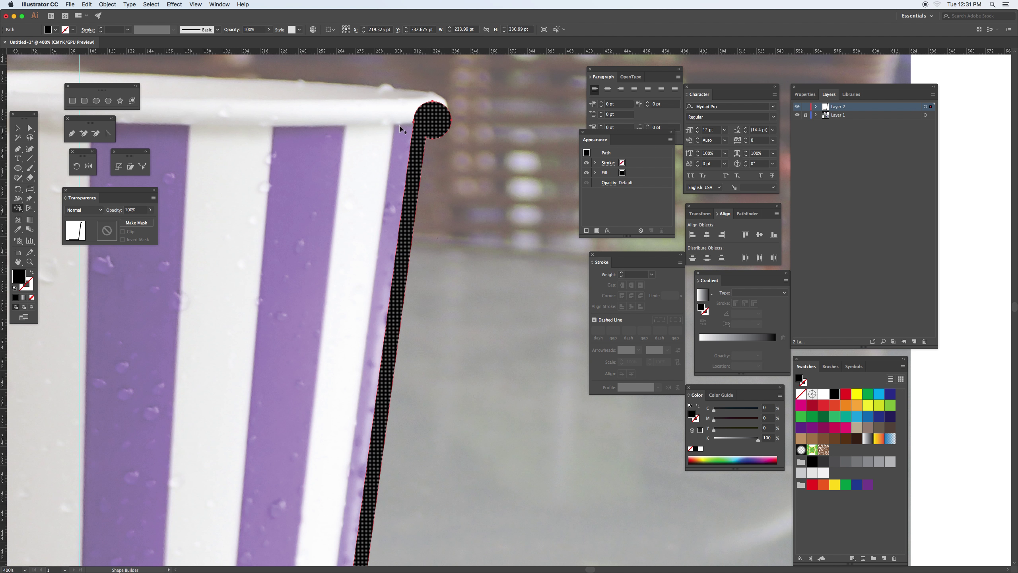
pyautogui.click(18, 128)
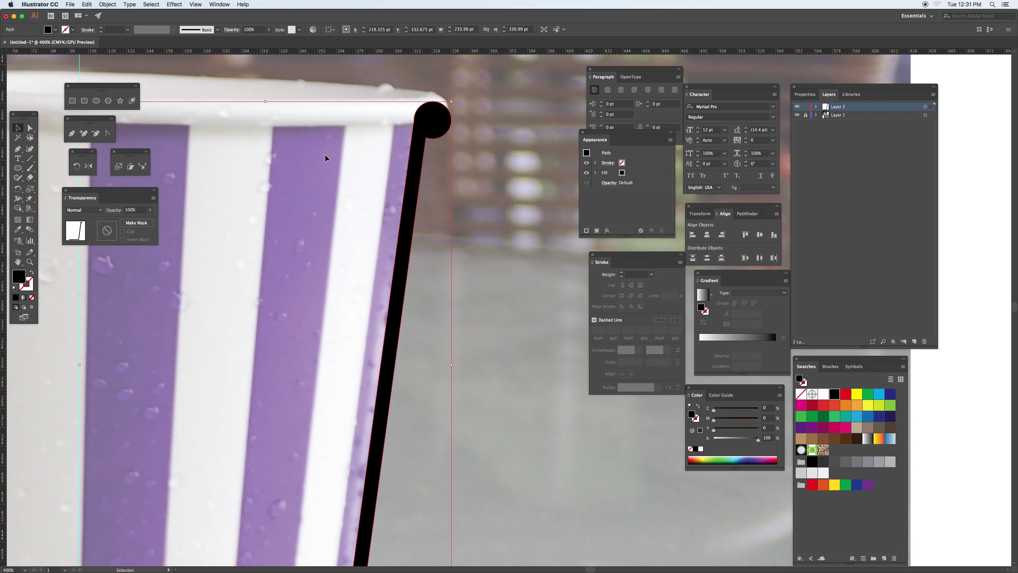
pyautogui.moveTo(450, 123); pyautogui.dragTo(475, 142)
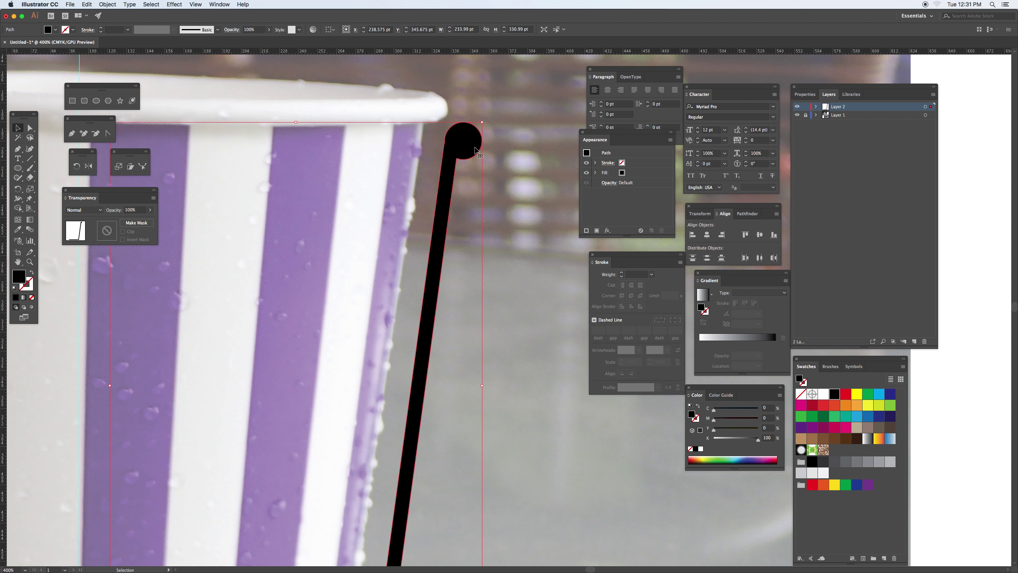
# Undo the merged shape's move and delete the surplus anchor point where the rim circle meets the inner side of the cup wall
pyautogui.press('super+z')
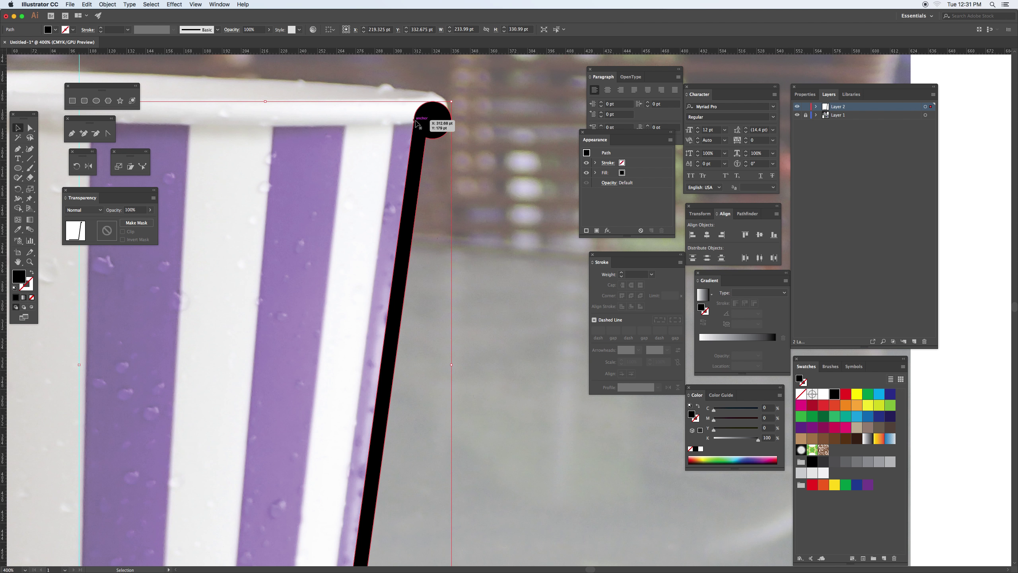
pyautogui.press('a')
pyautogui.press('super+equal')
pyautogui.press('space')
pyautogui.moveTo(523, 128); pyautogui.dragTo(102, 455)
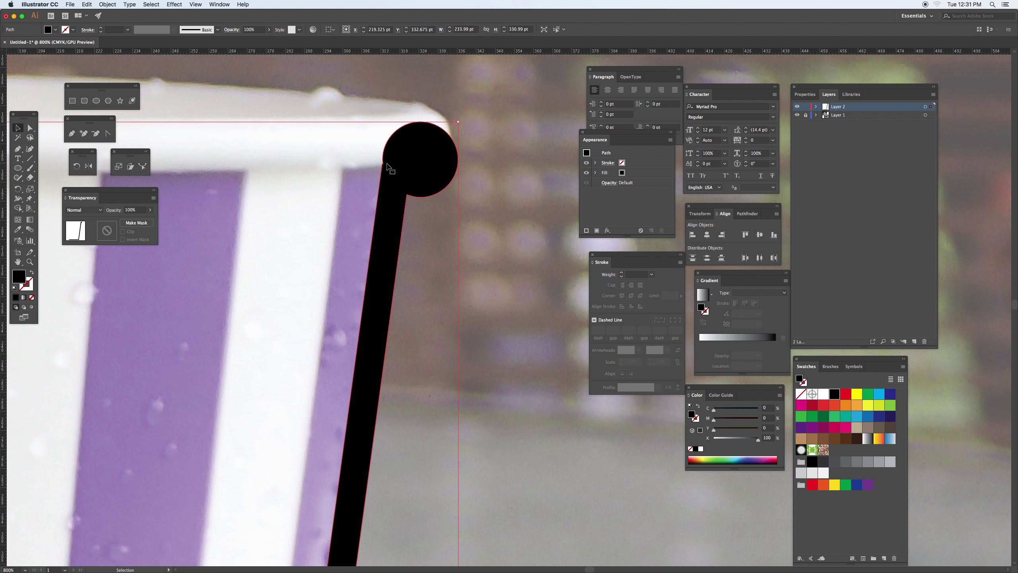
pyautogui.click(96, 134)
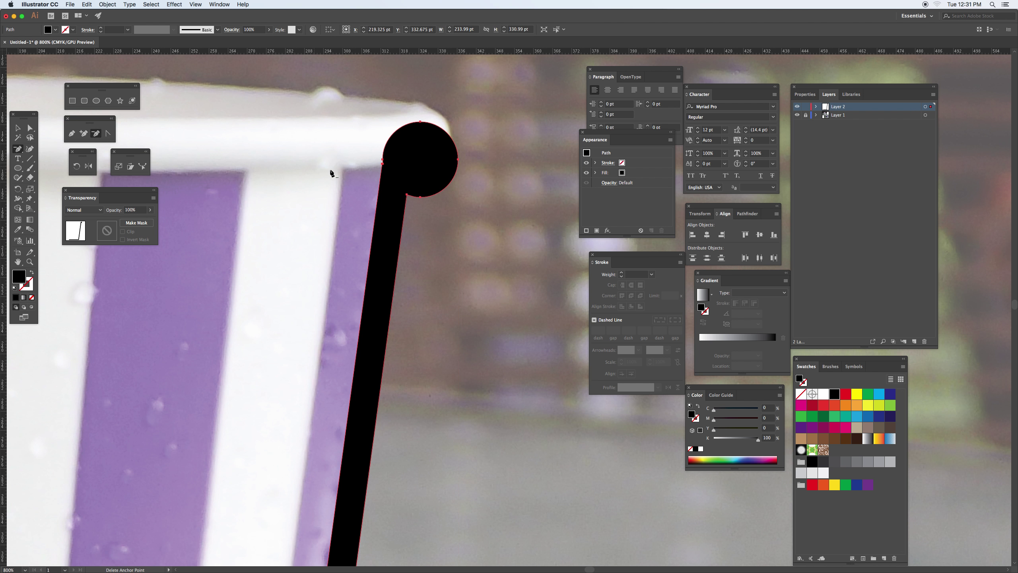
pyautogui.click(384, 164)
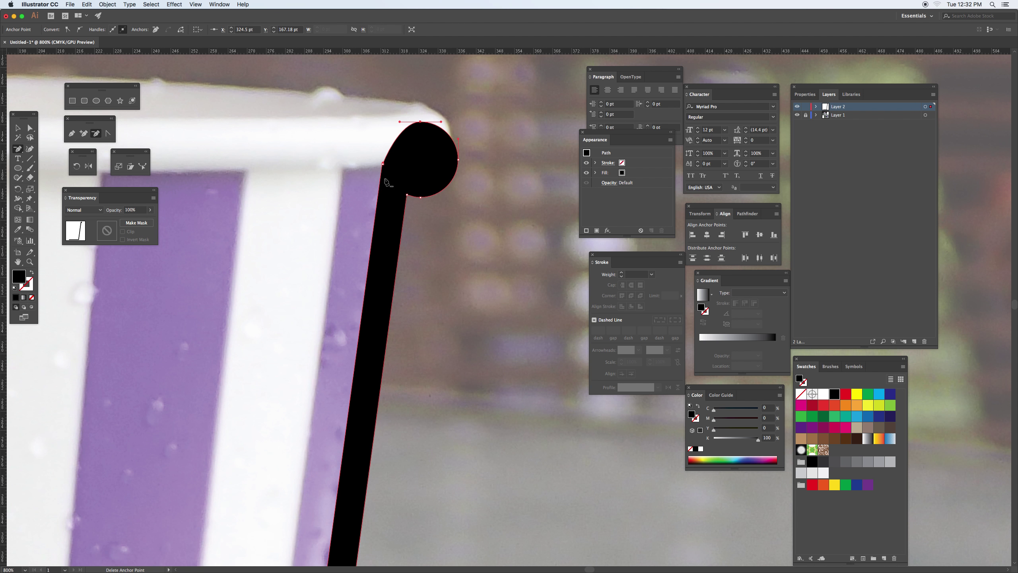
pyautogui.press('super+z')
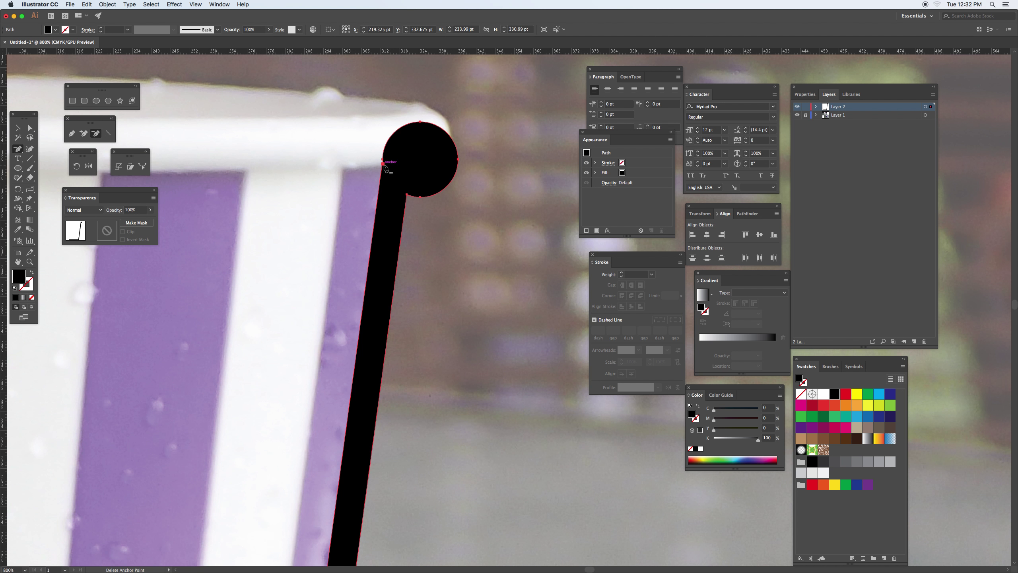
pyautogui.click(384, 164)
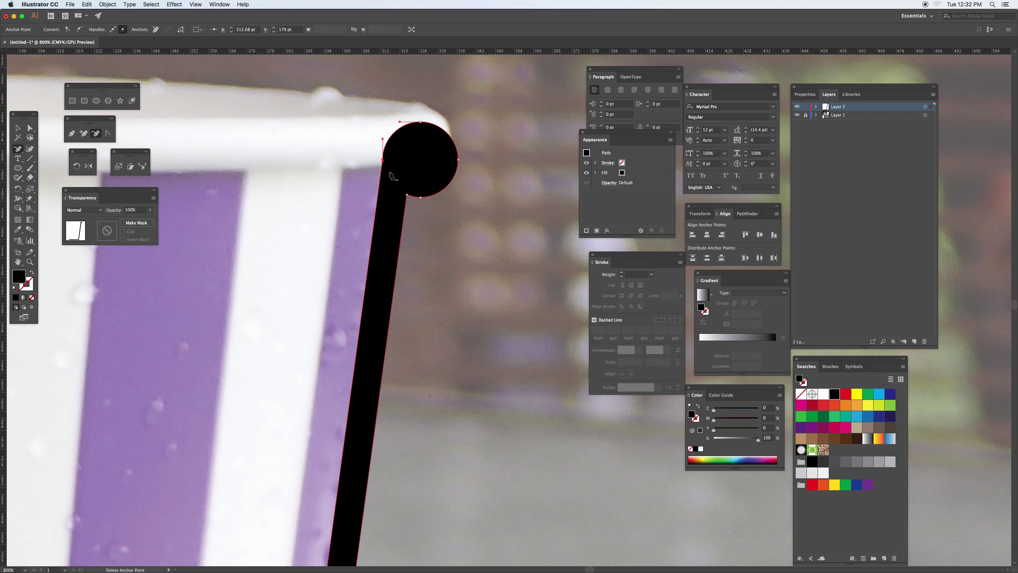
# Fill the cup profile with the 10% black light grey swatch and apply a 3D Revolve effect to it with preview enabled
pyautogui.click(18, 128)
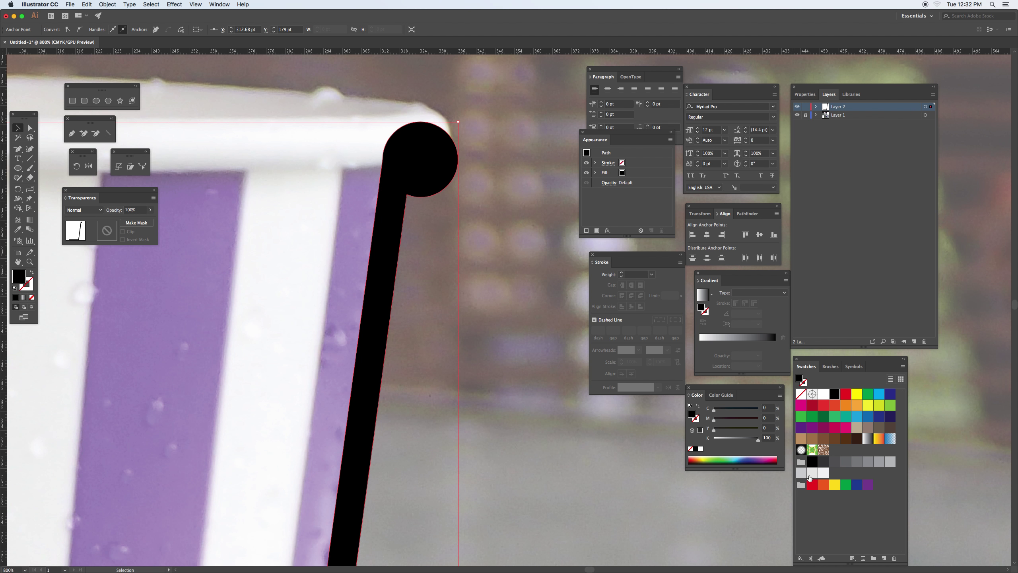
pyautogui.click(810, 474)
pyautogui.scroll(-5, 489, 297)
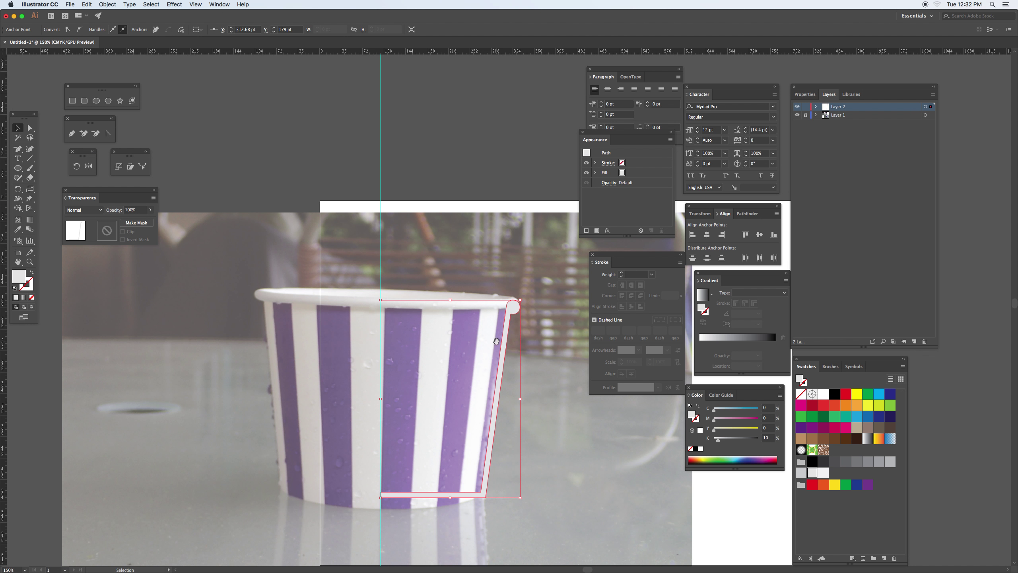
pyautogui.scroll(-5, 488, 298)
pyautogui.press('v')
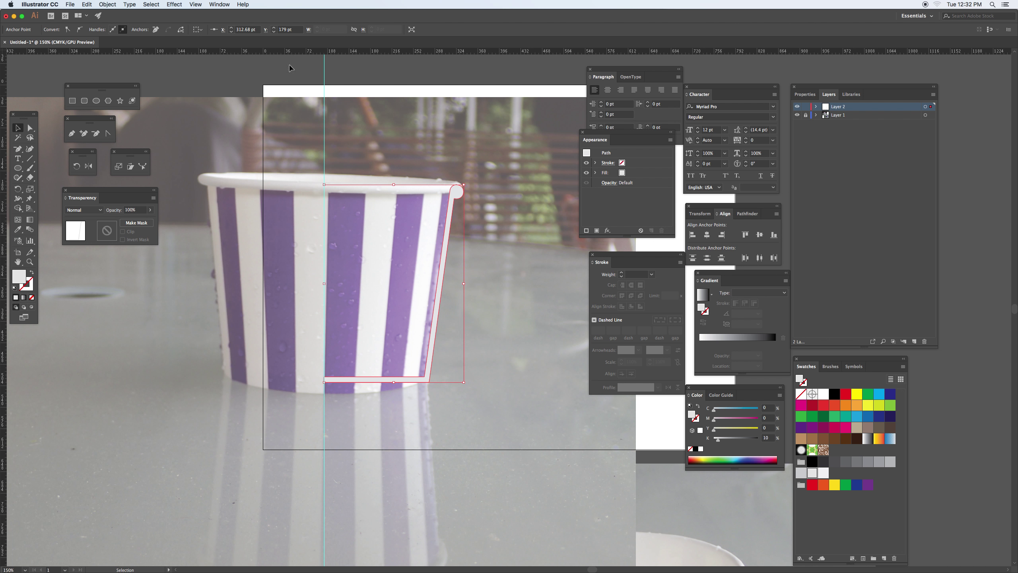
pyautogui.click(173, 4)
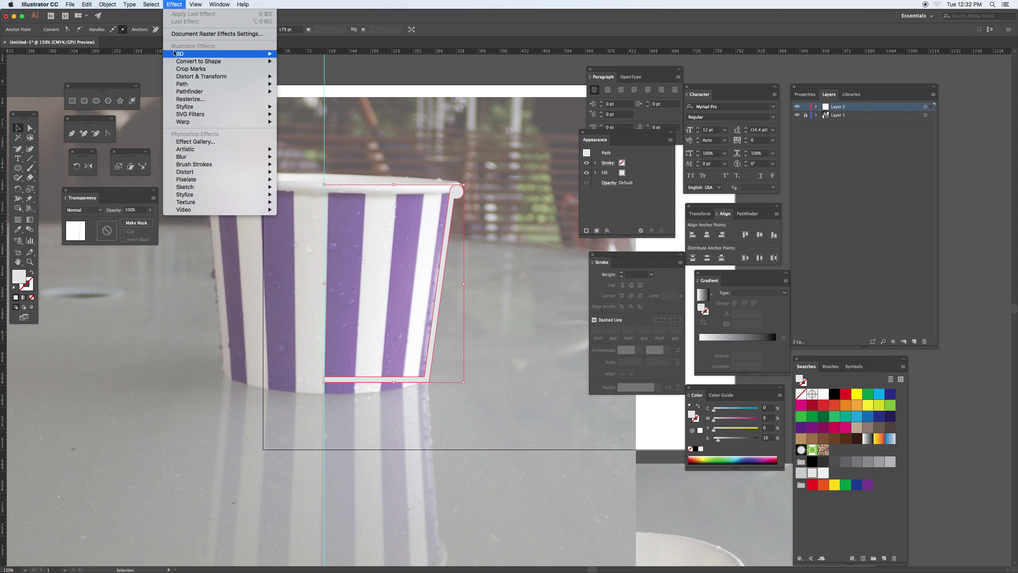
pyautogui.moveTo(264, 53)
pyautogui.click(304, 62)
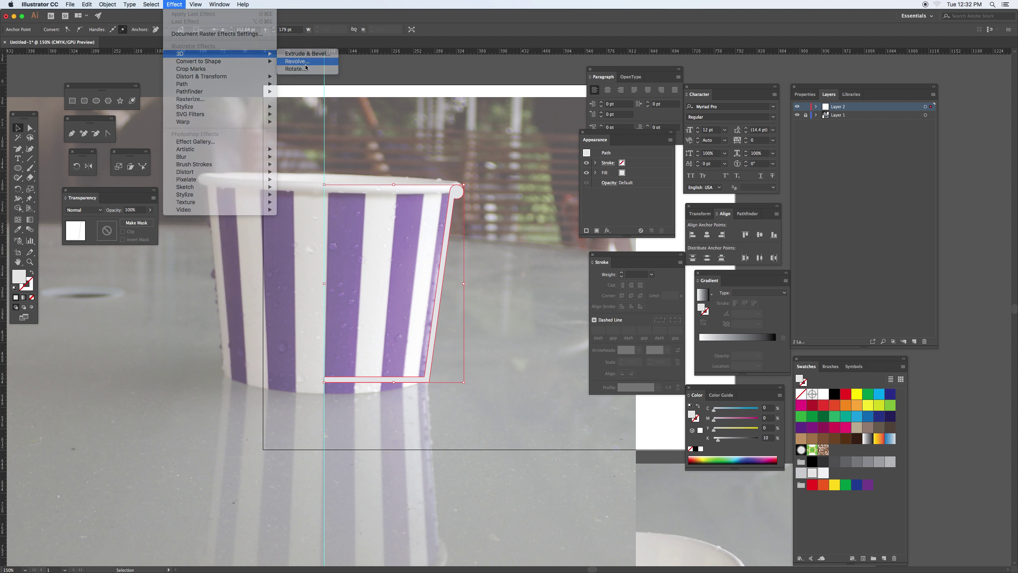
pyautogui.click(515, 372)
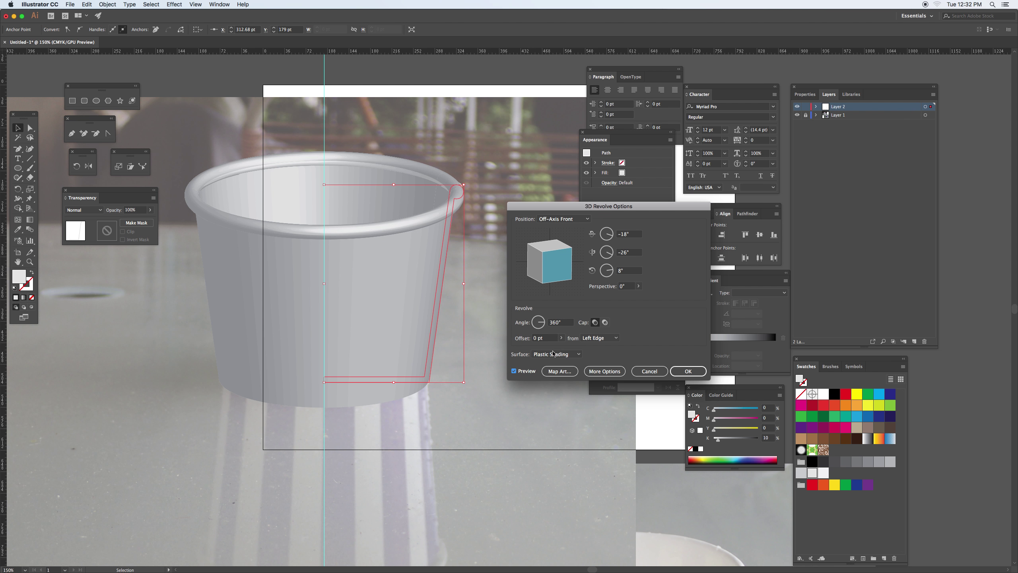
# Add lights to the Revolve shading sphere, spreading them over its centre and upper right, with one back light at its lower left
pyautogui.click(603, 373)
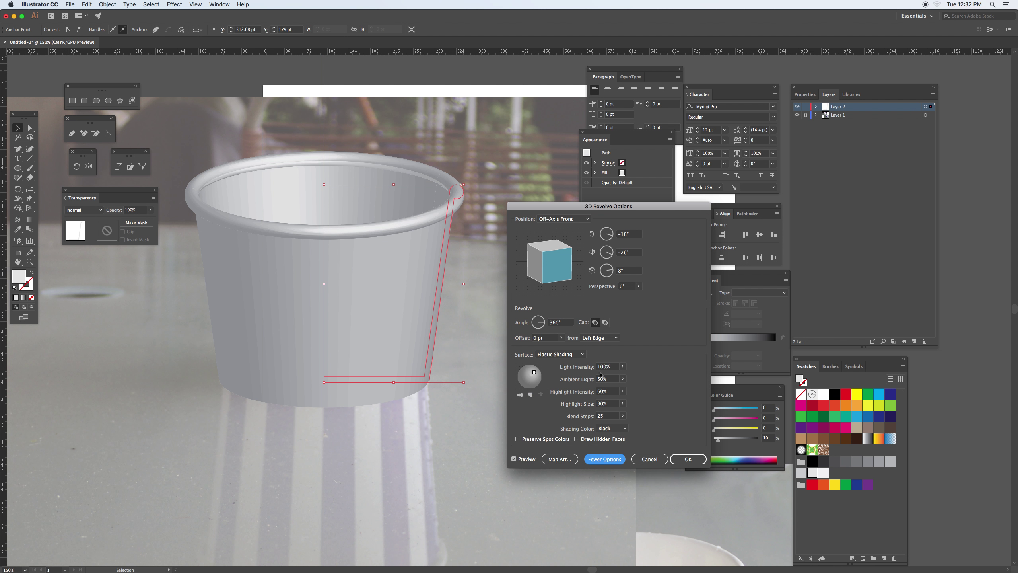
pyautogui.moveTo(534, 372)
pyautogui.mouseDown()
pyautogui.moveTo(545, 369)
pyautogui.moveTo(532, 371)
pyautogui.moveTo(528, 432)
pyautogui.mouseUp()
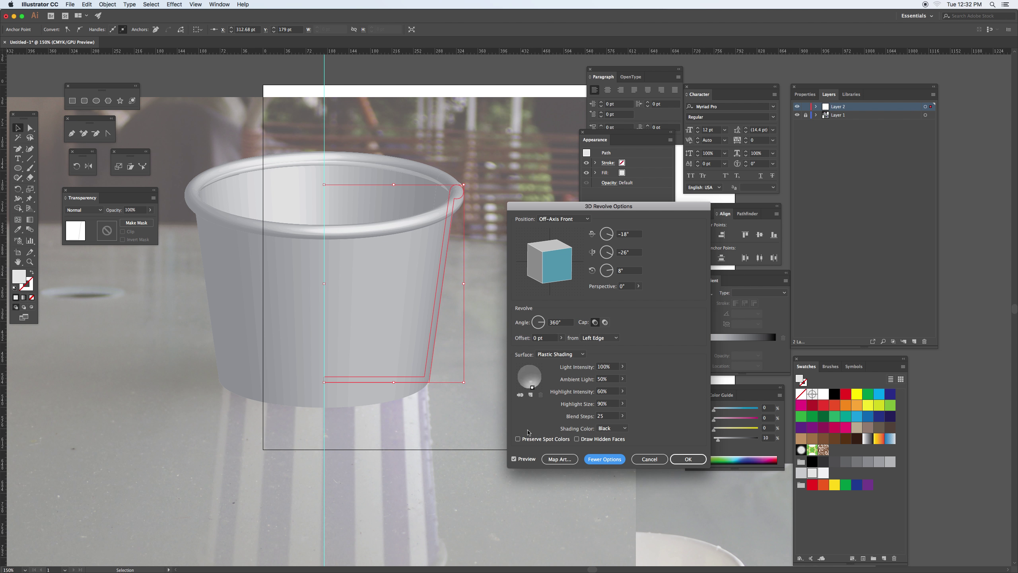
pyautogui.click(531, 394)
pyautogui.moveTo(530, 376)
pyautogui.mouseDown()
pyautogui.moveTo(540, 369)
pyautogui.moveTo(533, 385)
pyautogui.moveTo(547, 379)
pyautogui.moveTo(536, 367)
pyautogui.mouseUp()
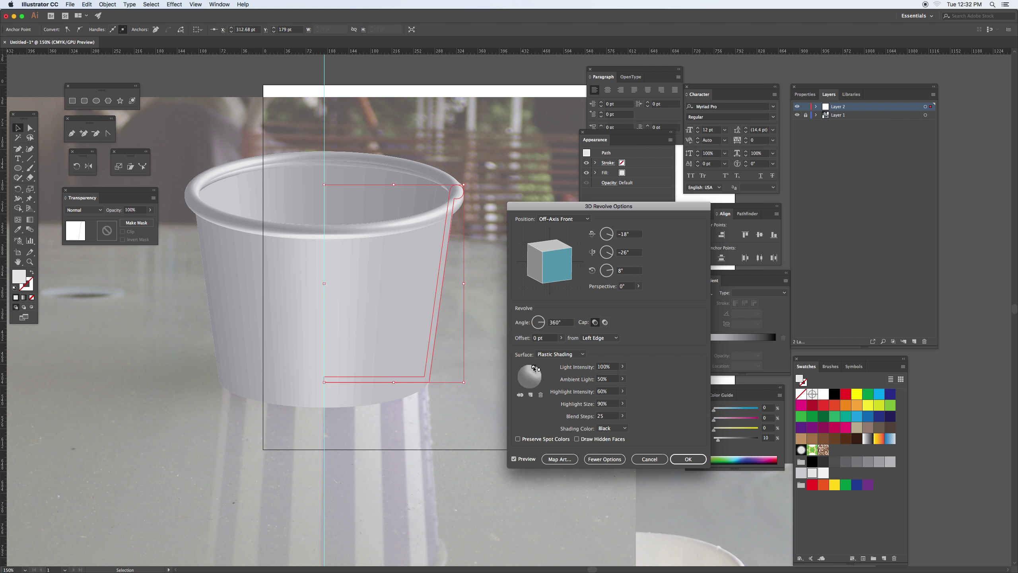
pyautogui.click(530, 394)
pyautogui.moveTo(529, 376); pyautogui.dragTo(540, 375)
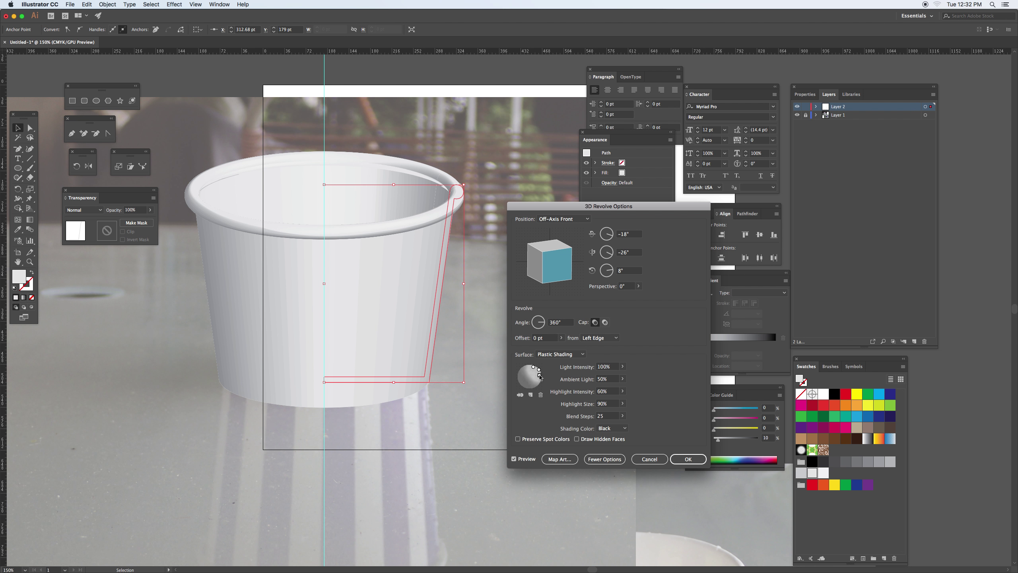
pyautogui.click(530, 395)
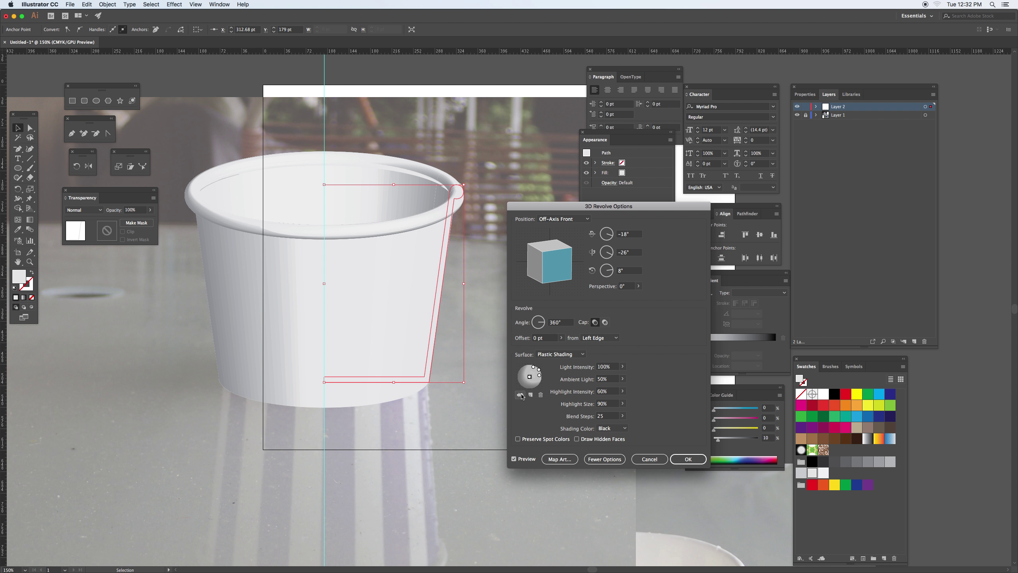
pyautogui.click(520, 395)
pyautogui.moveTo(530, 378); pyautogui.dragTo(517, 388)
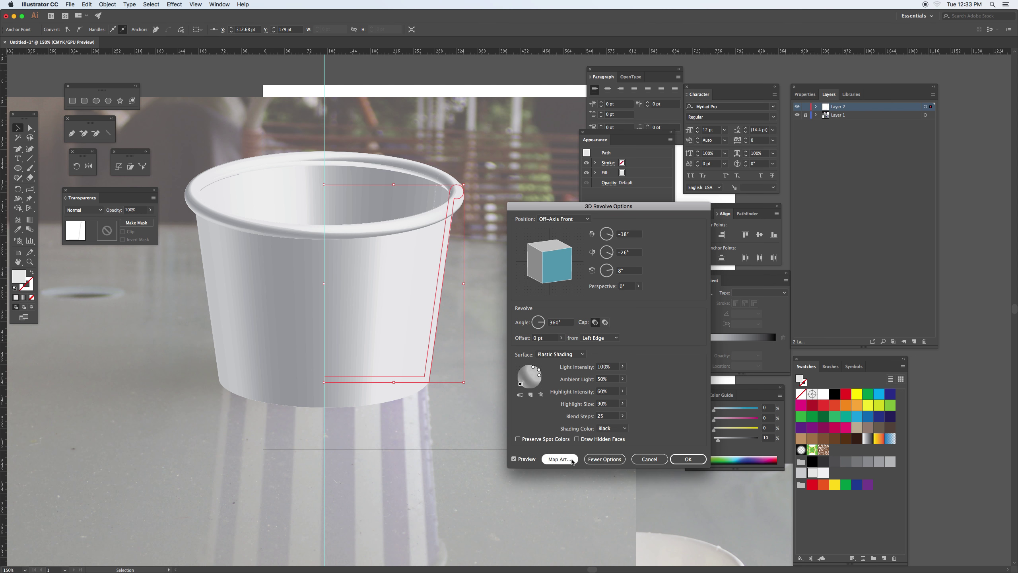
# Open the artwork mapping for the revolved cup and advance to surface 2 of 5
pyautogui.click(560, 459)
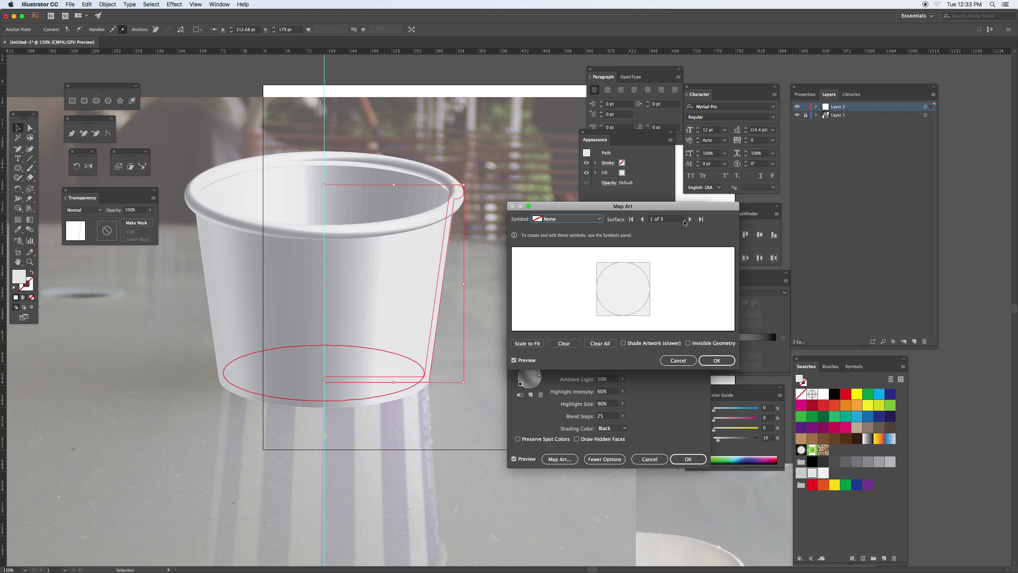
pyautogui.click(690, 219)
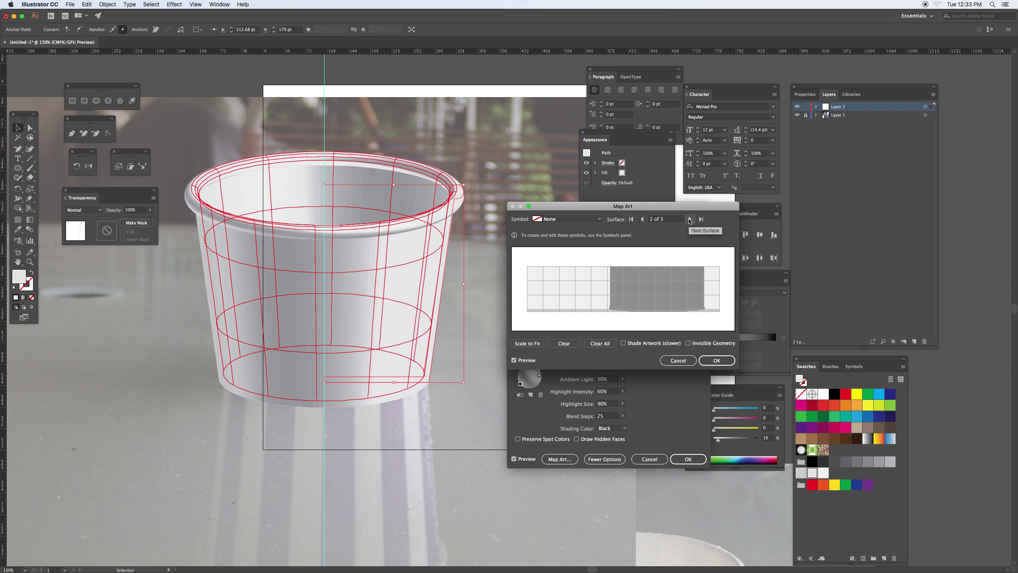
# Try the Illuminated Orange symbol on the cup's inner surface, and reset that surface's symbol to None
pyautogui.click(564, 220)
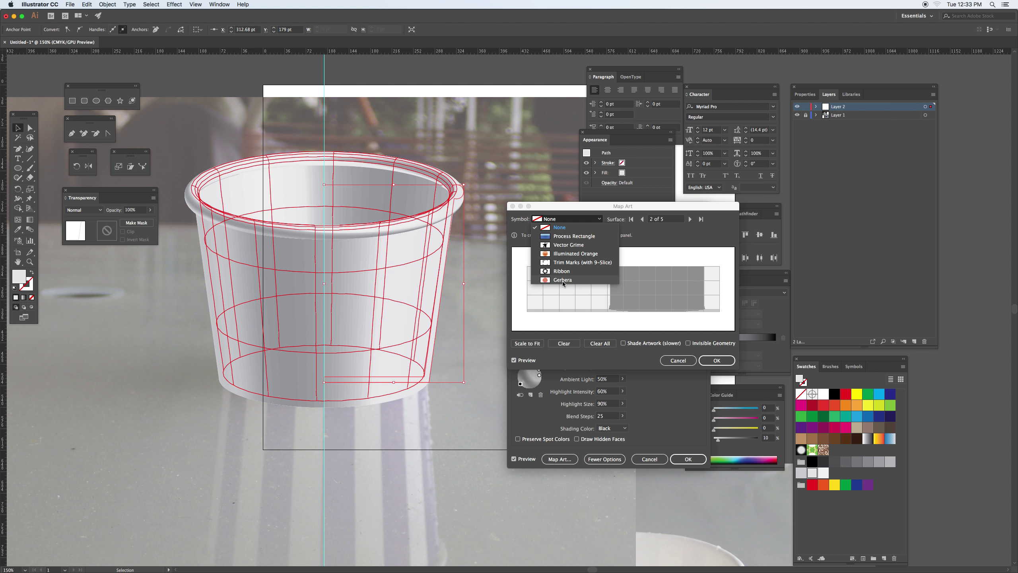
pyautogui.click(572, 254)
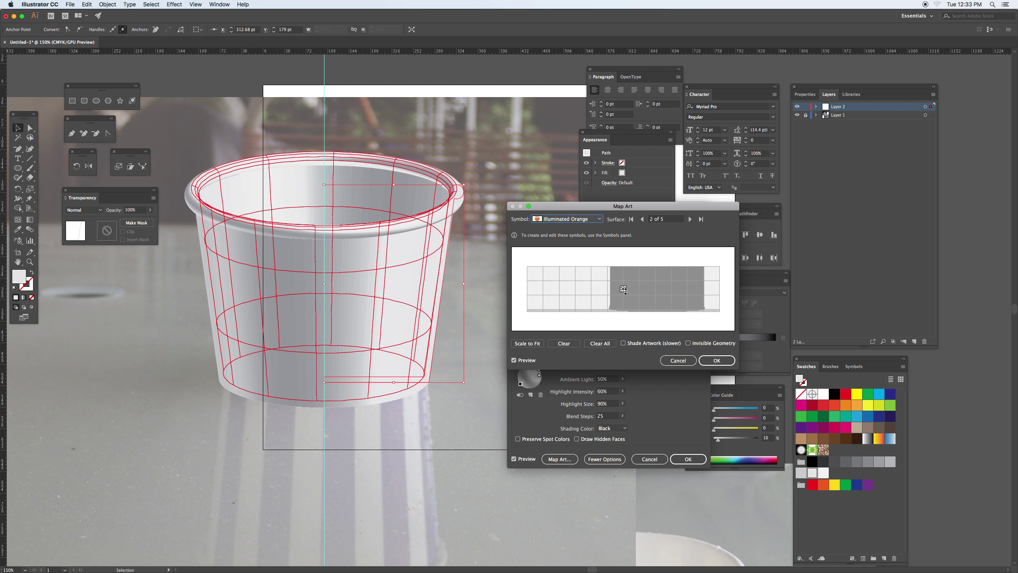
pyautogui.moveTo(623, 288); pyautogui.dragTo(573, 283)
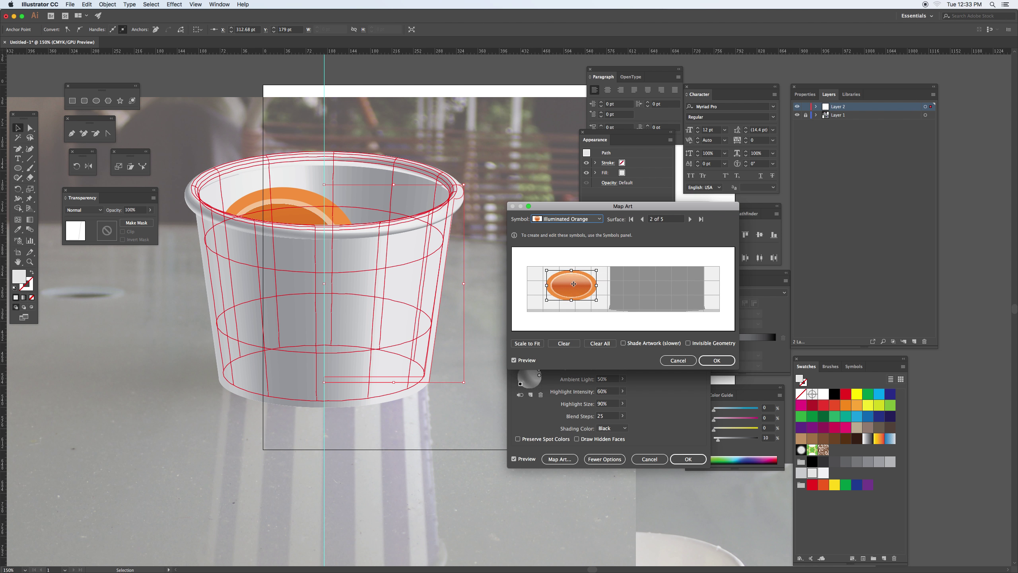
pyautogui.click(598, 219)
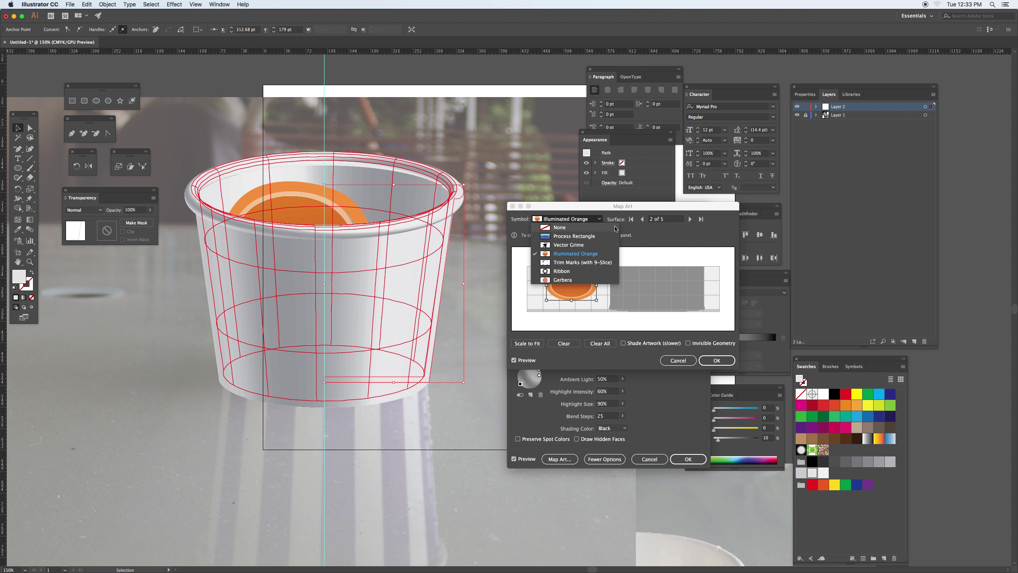
pyautogui.click(617, 228)
# Map the Illuminated Orange symbol onto the visible outer wall, surface 4 of 5, enable Shade Artwork, and apply the Revolve effect
pyautogui.click(690, 219)
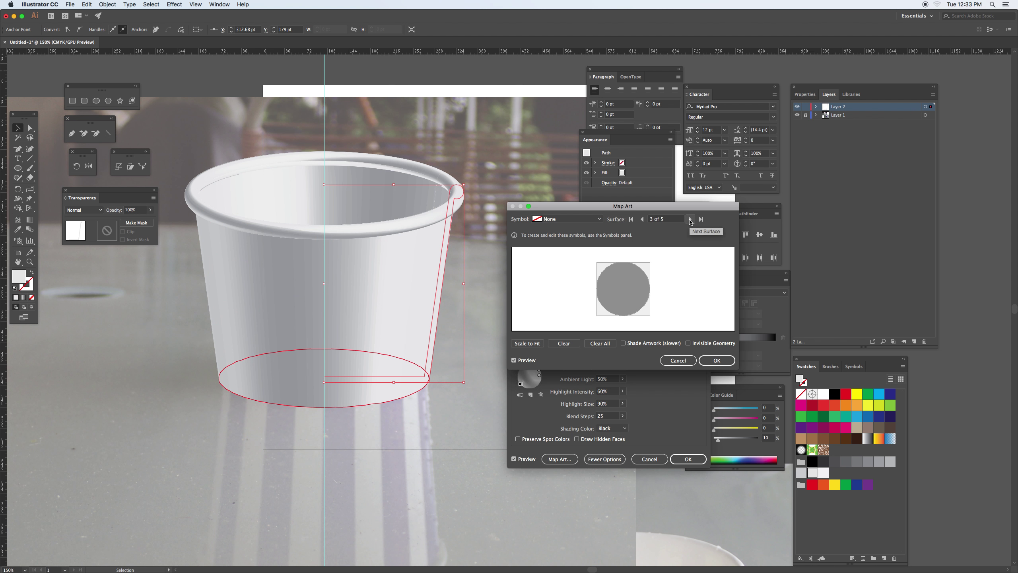
pyautogui.click(690, 220)
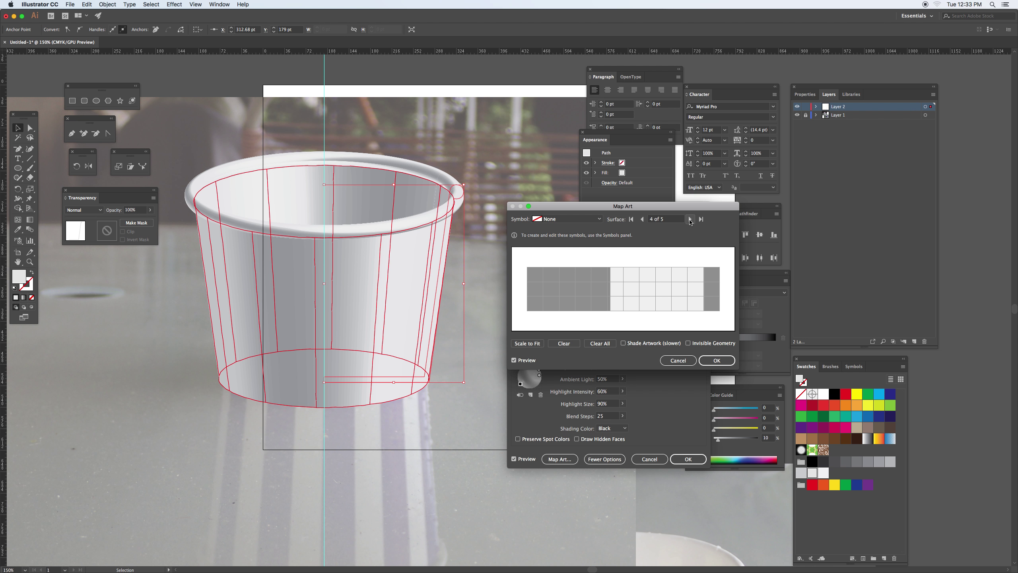
pyautogui.click(599, 219)
pyautogui.click(571, 254)
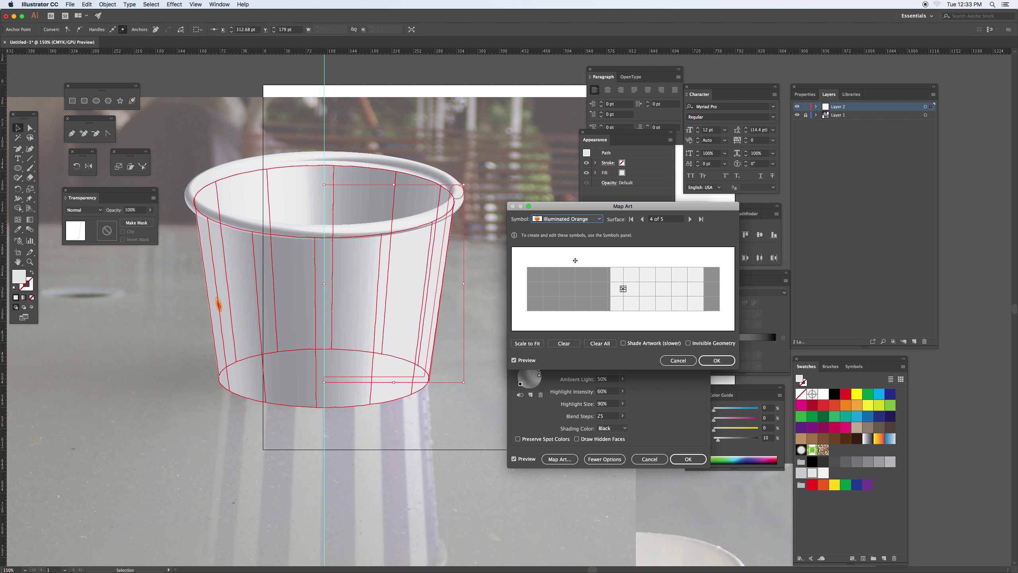
pyautogui.moveTo(624, 288); pyautogui.dragTo(674, 300)
pyautogui.click(628, 344)
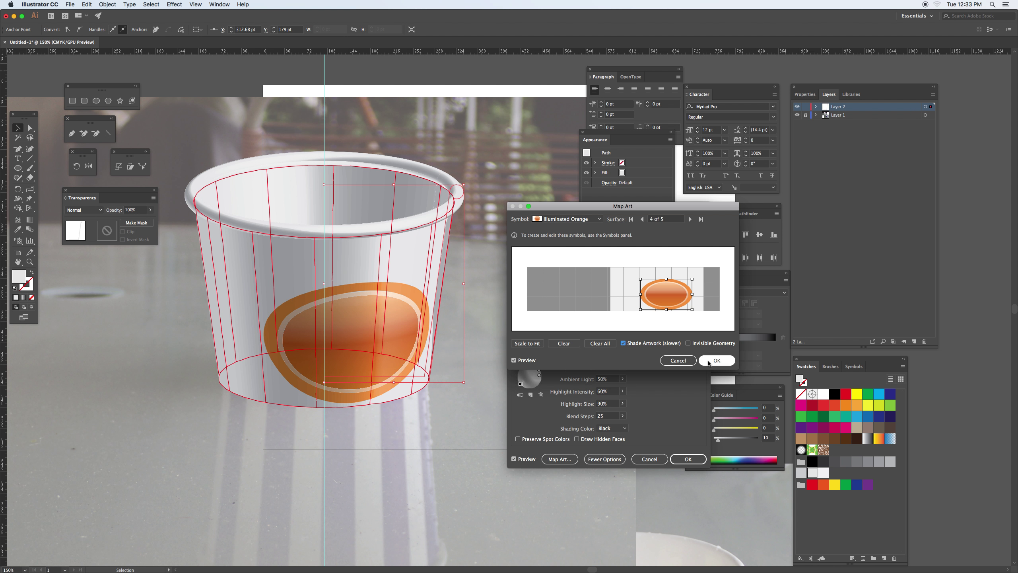
pyautogui.click(708, 361)
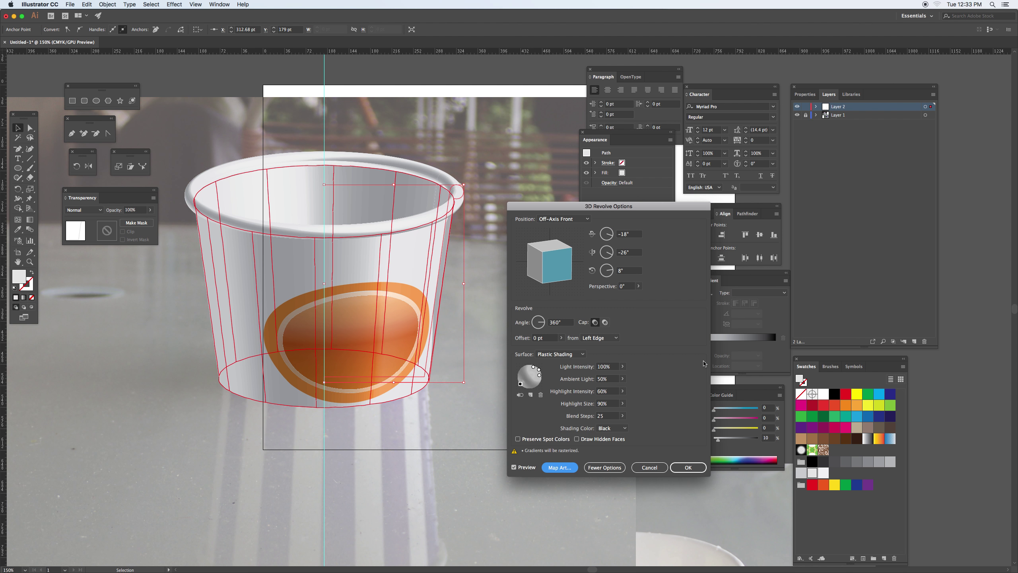
pyautogui.click(695, 468)
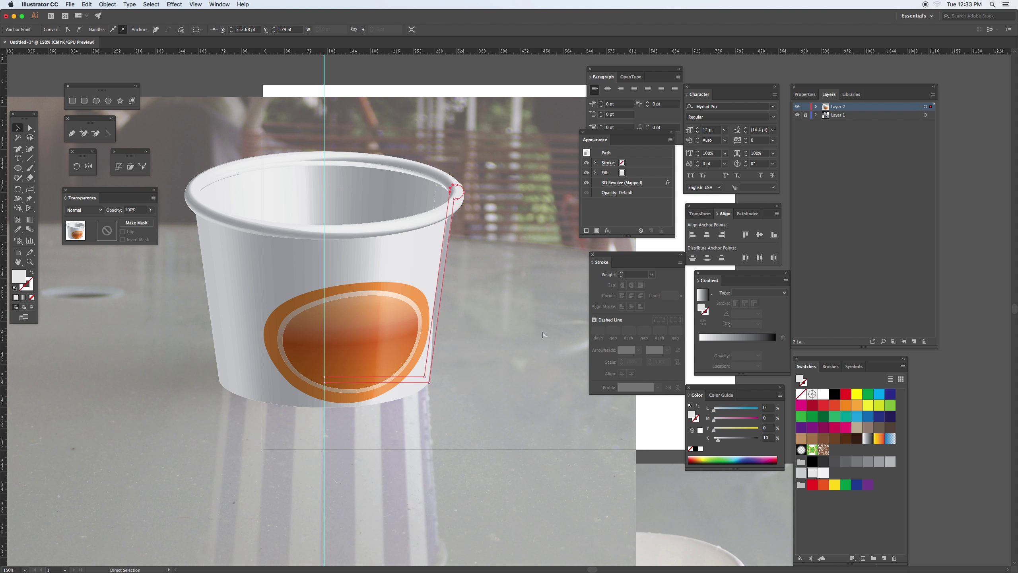
# Move the revolved cup off the photographed cup to its right, at about X 630 pt
pyautogui.press('super+minus')
pyautogui.moveTo(537, 359); pyautogui.dragTo(414, 264)
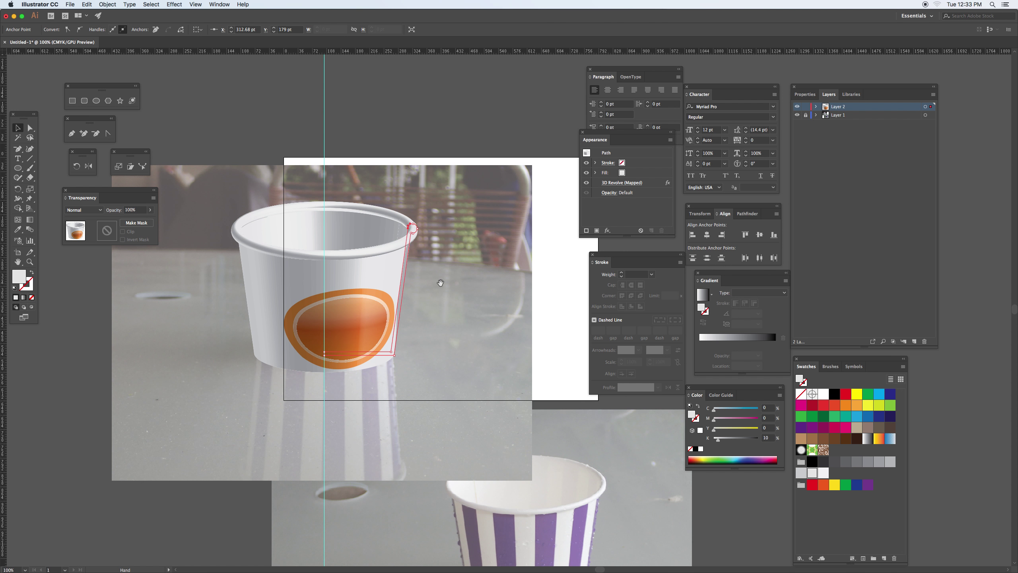
pyautogui.moveTo(350, 287); pyautogui.dragTo(513, 291)
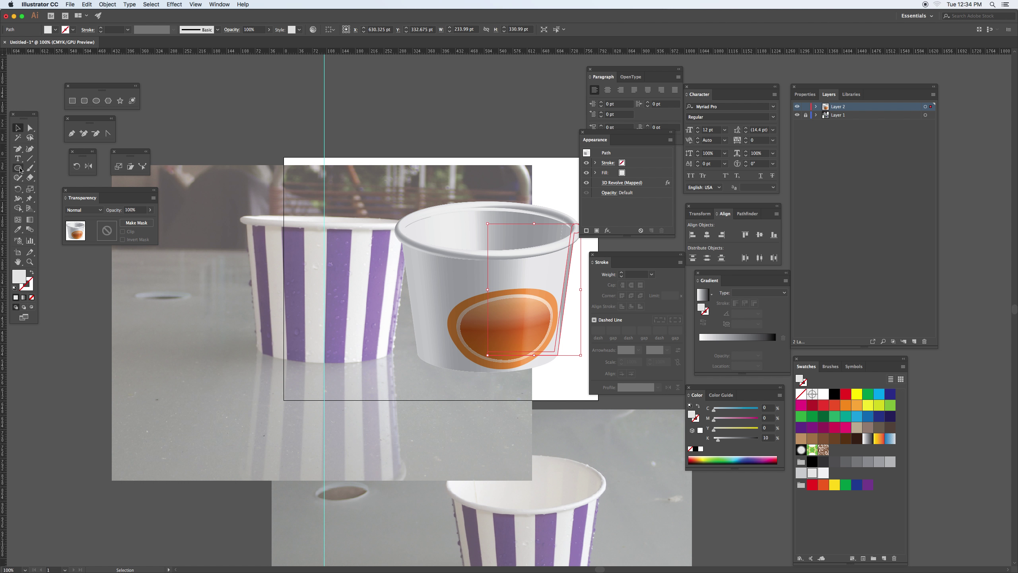
# Draw a tall rectangle about 49 by 715 pt left of the photographed cup and give it the default white fill and black stroke
pyautogui.click(72, 100)
pyautogui.moveTo(209, 181); pyautogui.dragTo(230, 465)
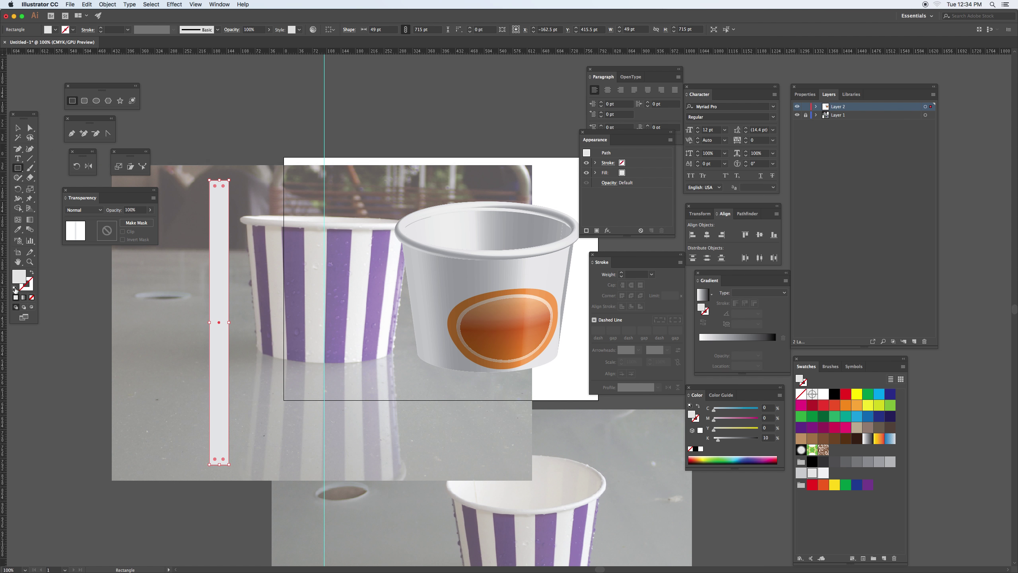
pyautogui.click(15, 288)
# Duplicate the tall white rectangle and place the copy flush against its right edge
pyautogui.click(17, 127)
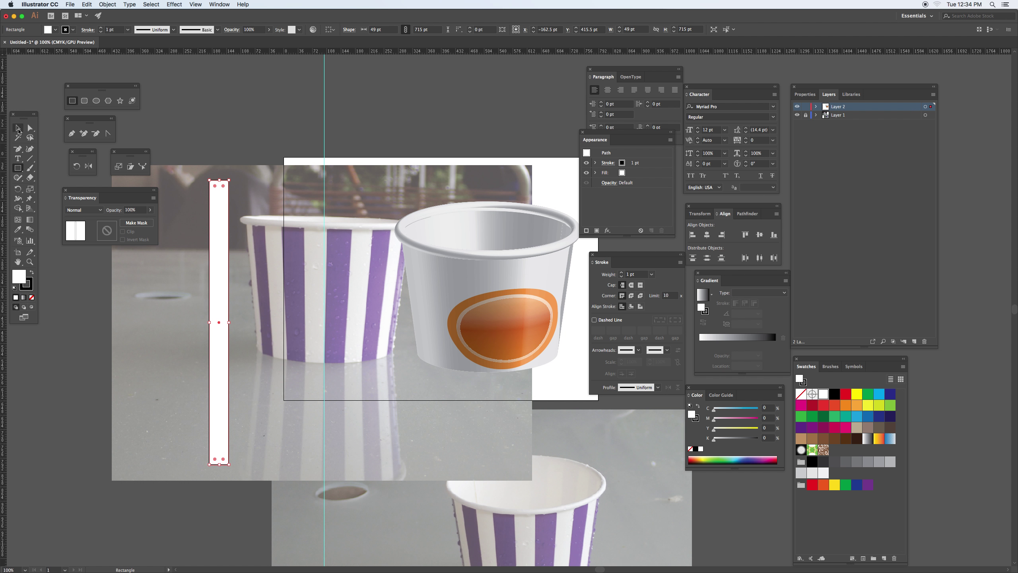
pyautogui.click(215, 241)
pyautogui.moveTo(214, 241)
pyautogui.mouseDown()
pyautogui.moveTo(230, 237)
pyautogui.moveTo(222, 230)
pyautogui.moveTo(233, 241)
pyautogui.mouseUp()
# Fill the second tall rectangle with the purple sampled from a stripe on the photographed cup
pyautogui.press('i')
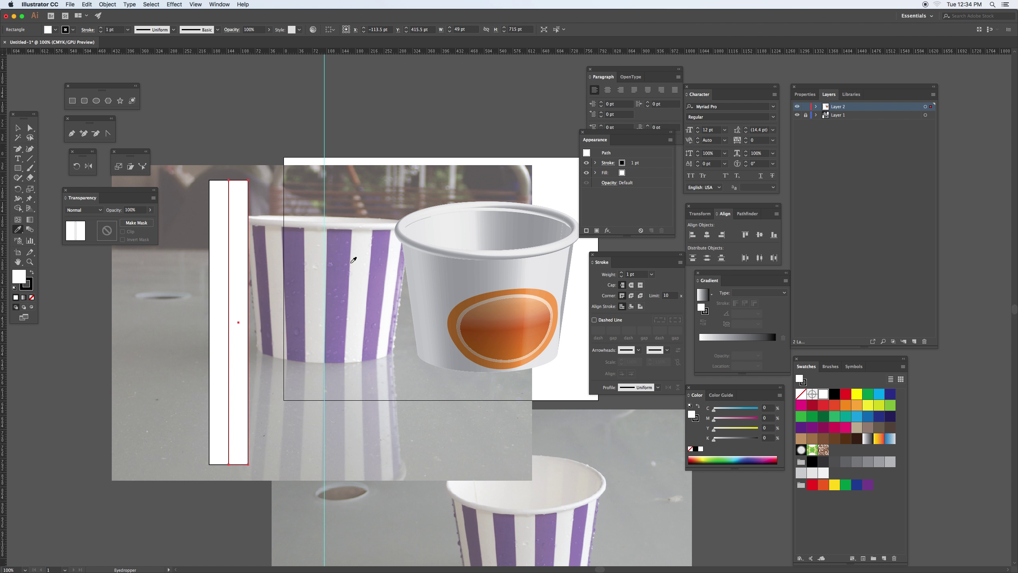
pyautogui.click(341, 244)
pyautogui.press('v')
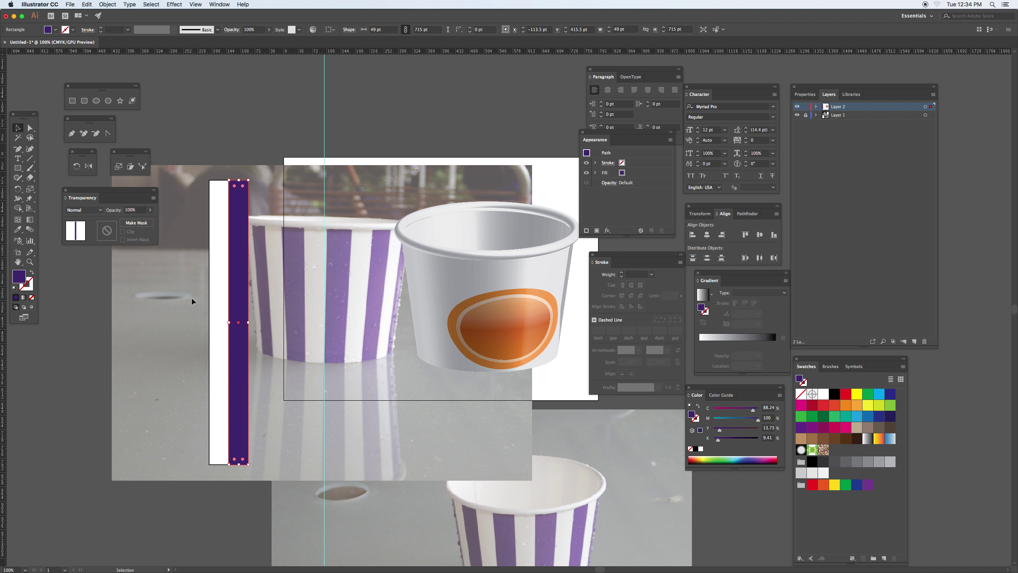
# Duplicate the white and purple rectangle pair flush to its right and repeat the copy until ten pairs form a 980 pt wide band
pyautogui.keyDown('shift'); pyautogui.click(218, 309); pyautogui.keyUp('shift')
pyautogui.moveTo(235, 309); pyautogui.dragTo(207, 307)
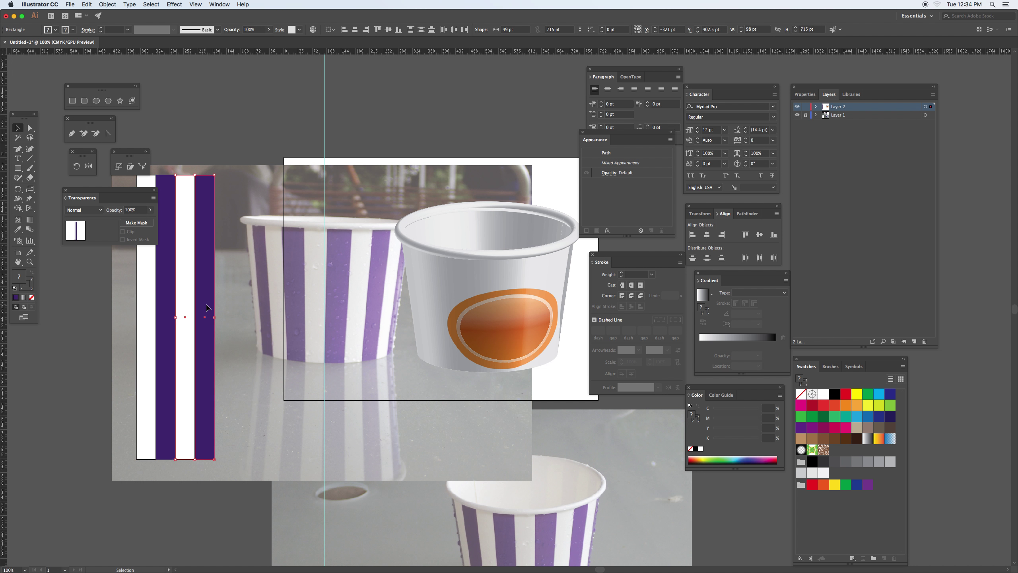
pyautogui.press('super+d')
pyautogui.press('super+d')
pyautogui.press('super+d')
pyautogui.press('super+d')
pyautogui.press('super+d')
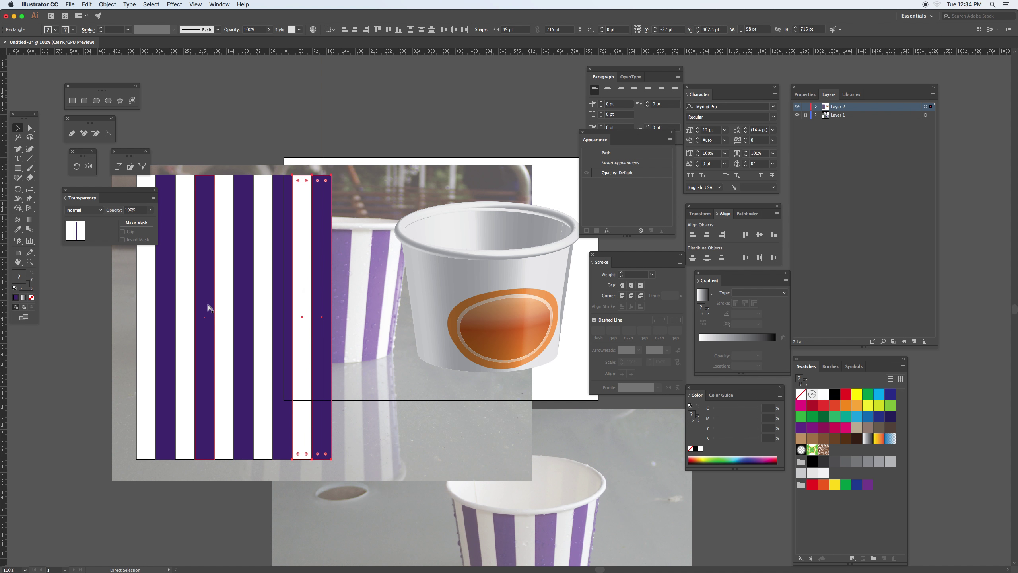
pyautogui.press('super+d')
pyautogui.press('super+d')
pyautogui.press('super+d')
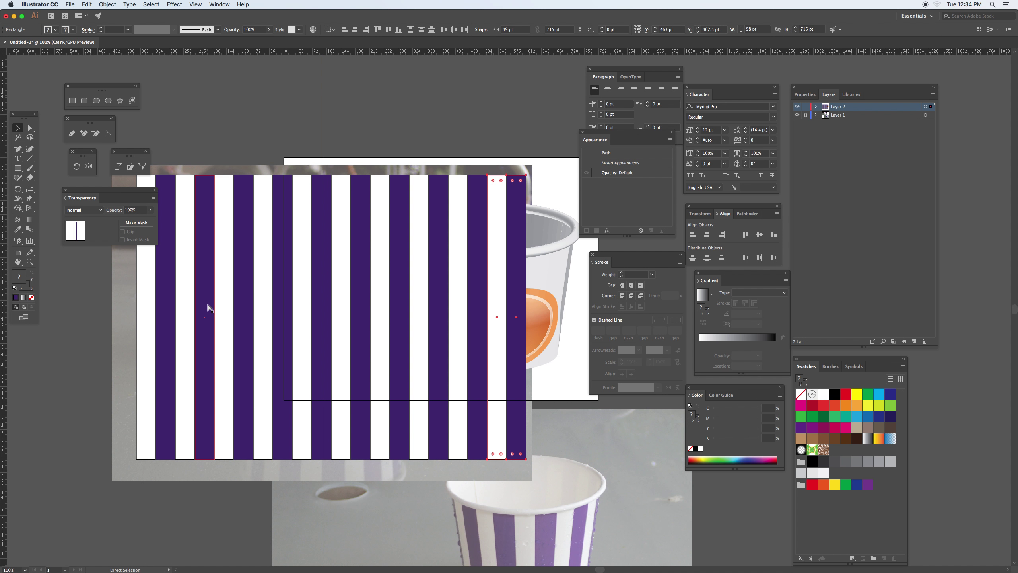
# Move the 3D cup clear of the stripes to about X 1090 pt, Y 605 pt, and remove the stroke from all the stripes
pyautogui.moveTo(509, 266); pyautogui.dragTo(584, 428)
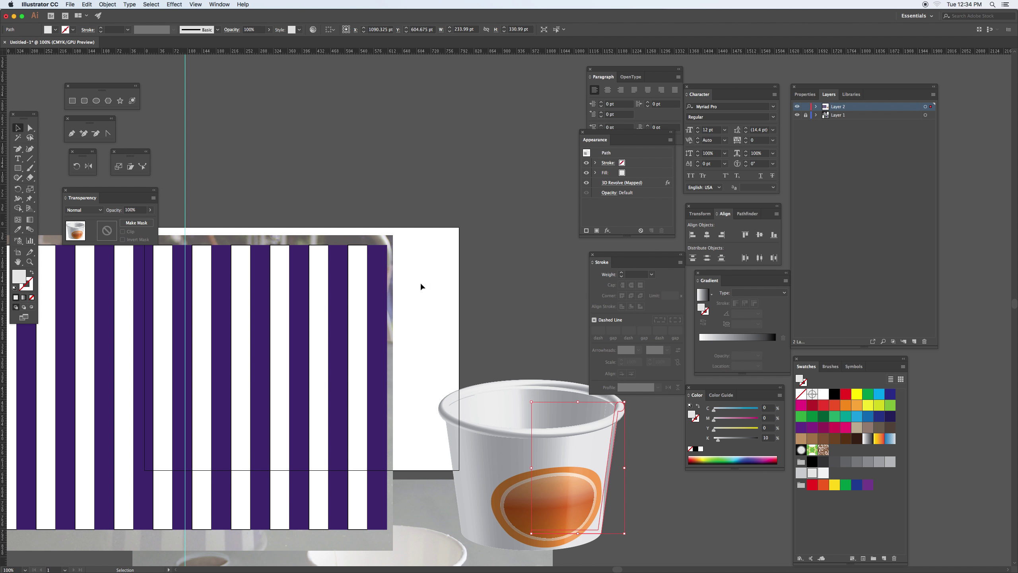
pyautogui.moveTo(313, 298); pyautogui.dragTo(385, 284)
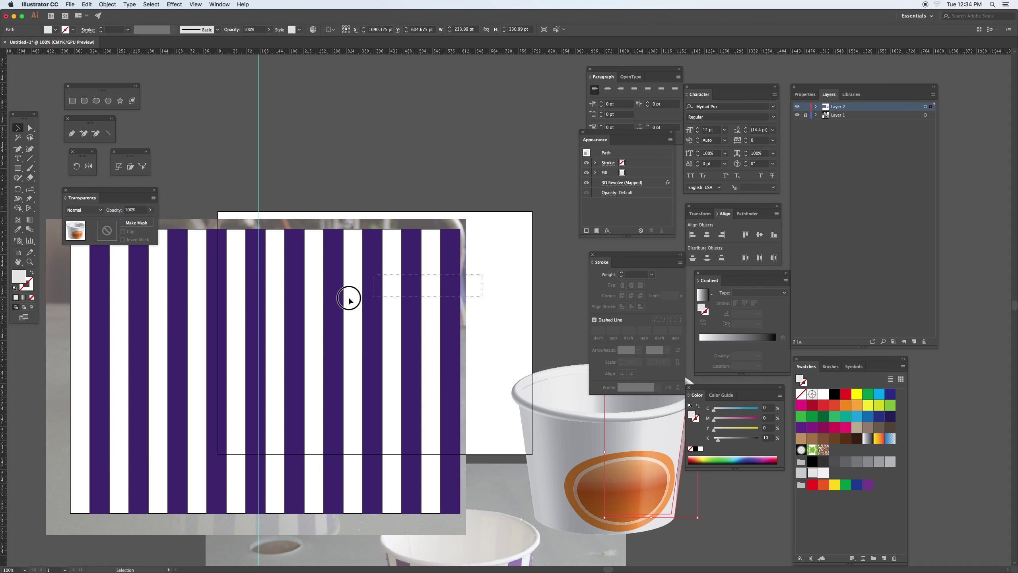
pyautogui.click(69, 297)
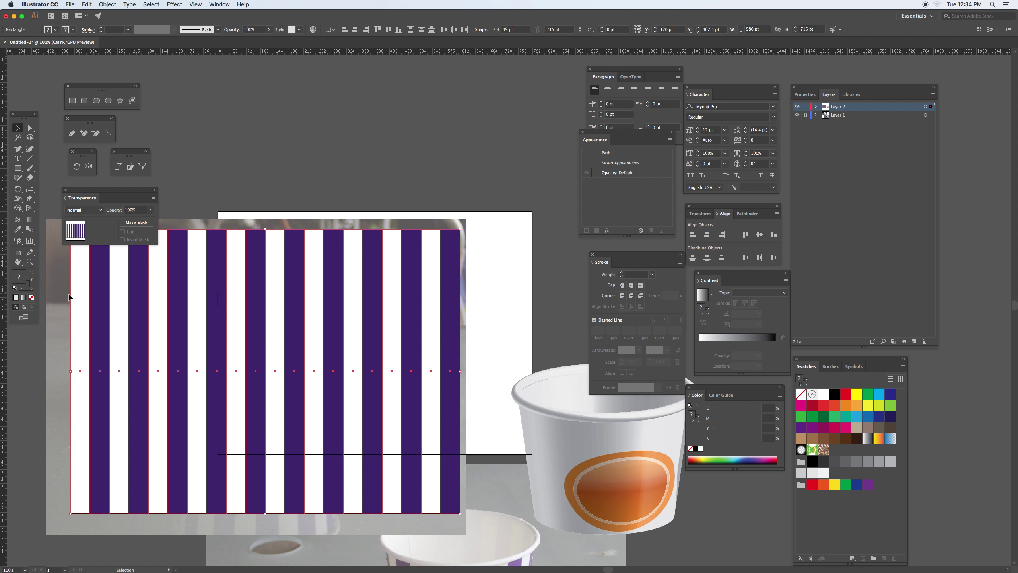
pyautogui.click(31, 287)
pyautogui.click(31, 298)
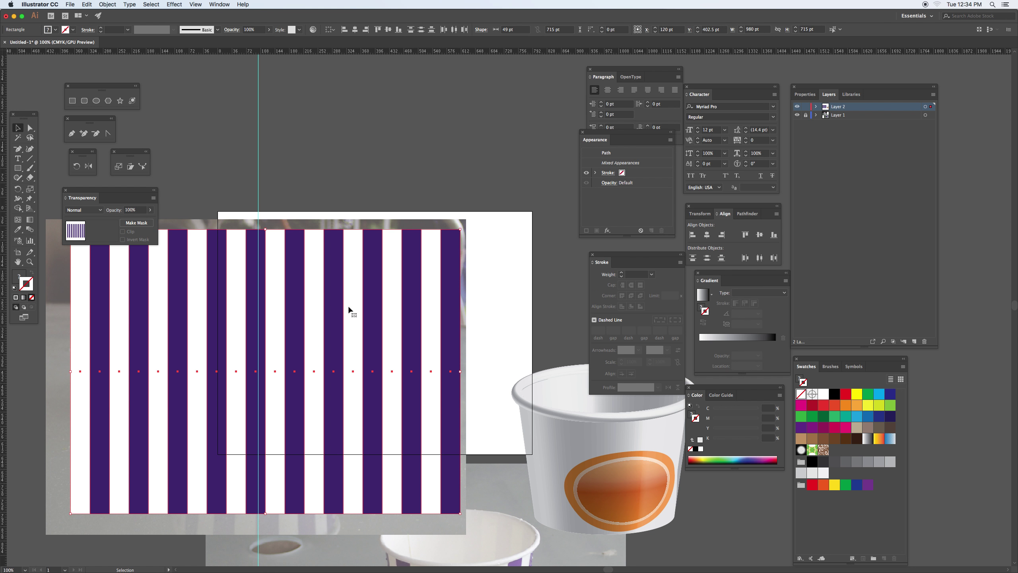
# Move the stripe band to about X 233 pt and shrink its height to about 427 pt, keeping the 980 pt width
pyautogui.click(377, 301)
pyautogui.moveTo(377, 302); pyautogui.dragTo(371, 273)
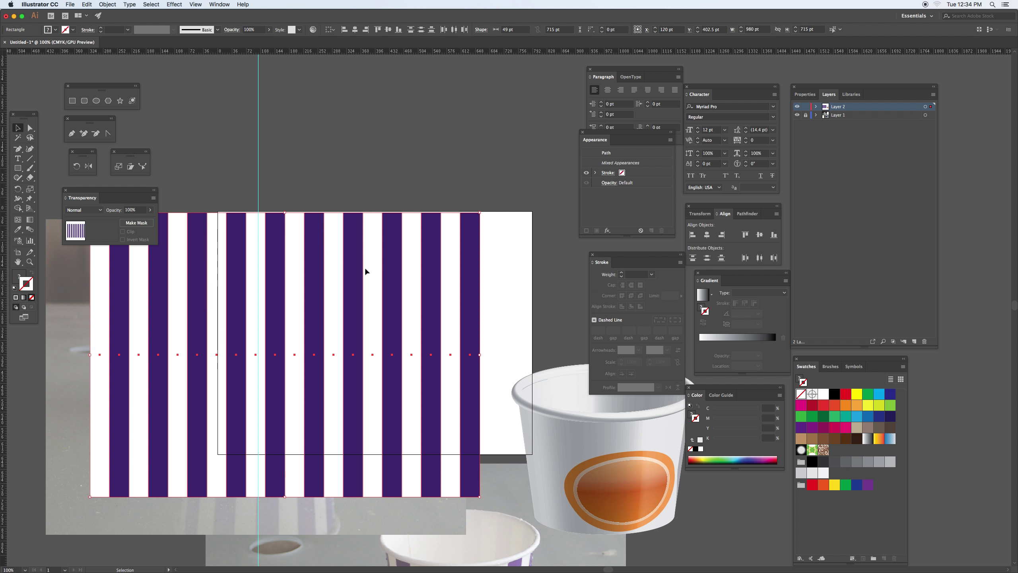
pyautogui.moveTo(285, 212); pyautogui.dragTo(310, 282)
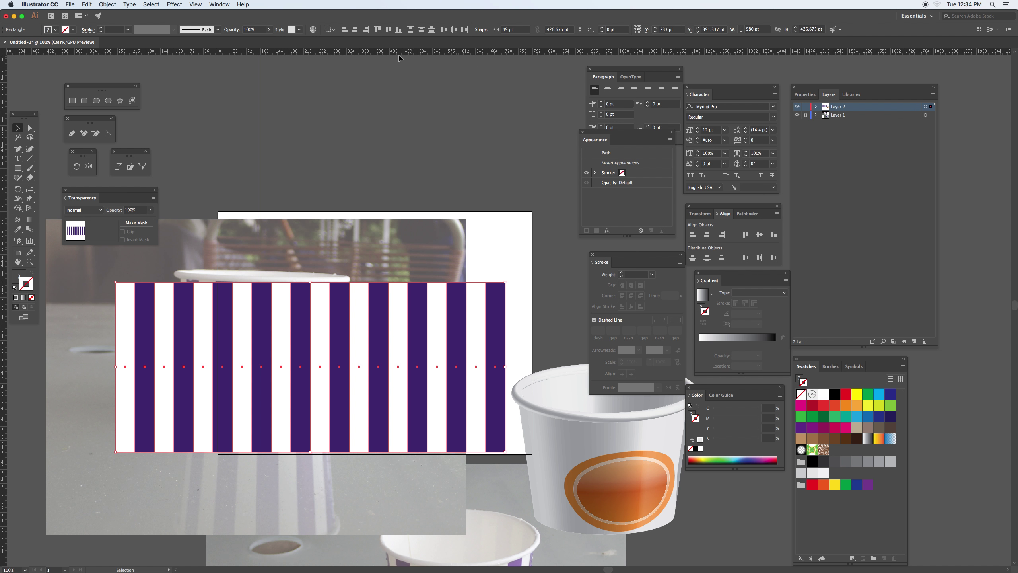
# Save the selected stripes as a dynamic Movie Clip symbol with the default name New Symbol
pyautogui.click(220, 4)
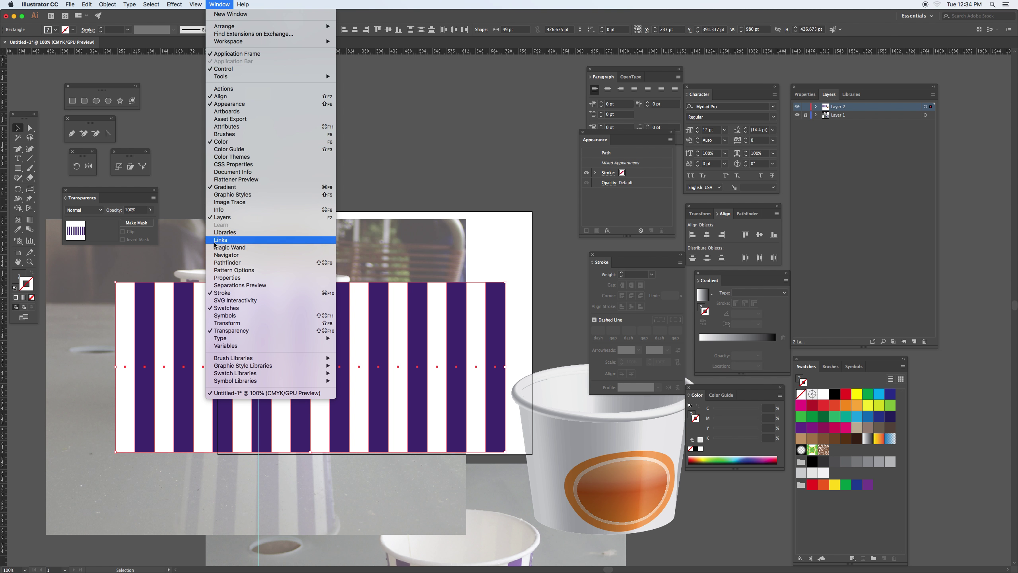
pyautogui.click(234, 318)
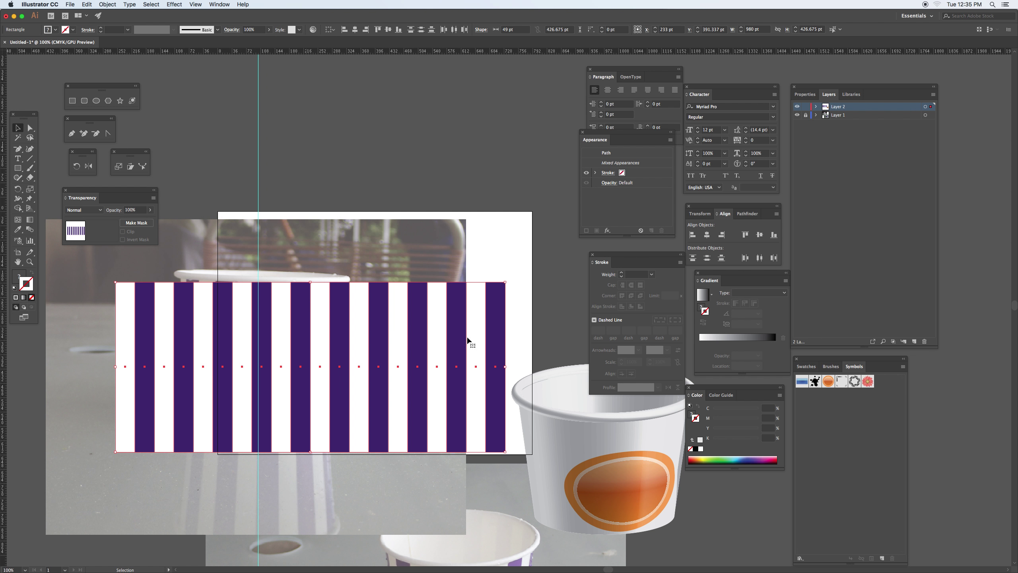
pyautogui.click(882, 559)
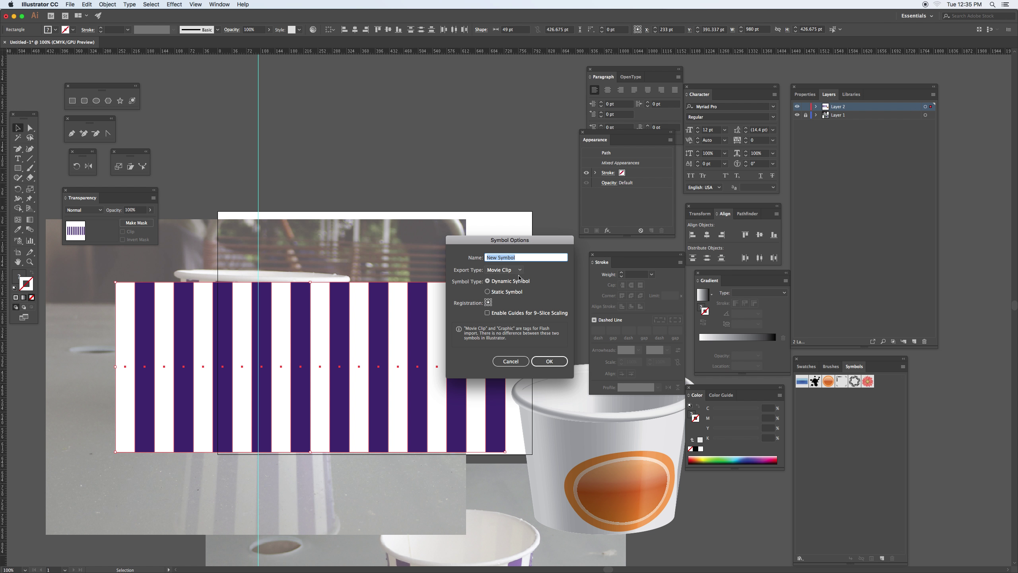
pyautogui.click(545, 363)
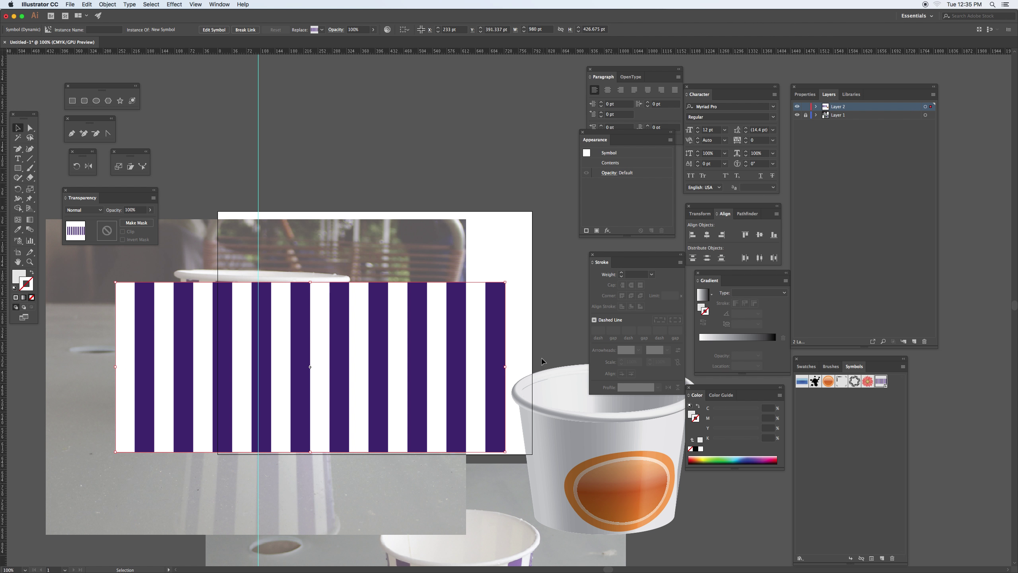
# Move the stripe symbol down and left of the artboard and place the 3D cup beside the photographed cup, at about X 681 pt, Y 299 pt
pyautogui.moveTo(478, 311); pyautogui.dragTo(249, 381)
pyautogui.moveTo(533, 416); pyautogui.dragTo(372, 295)
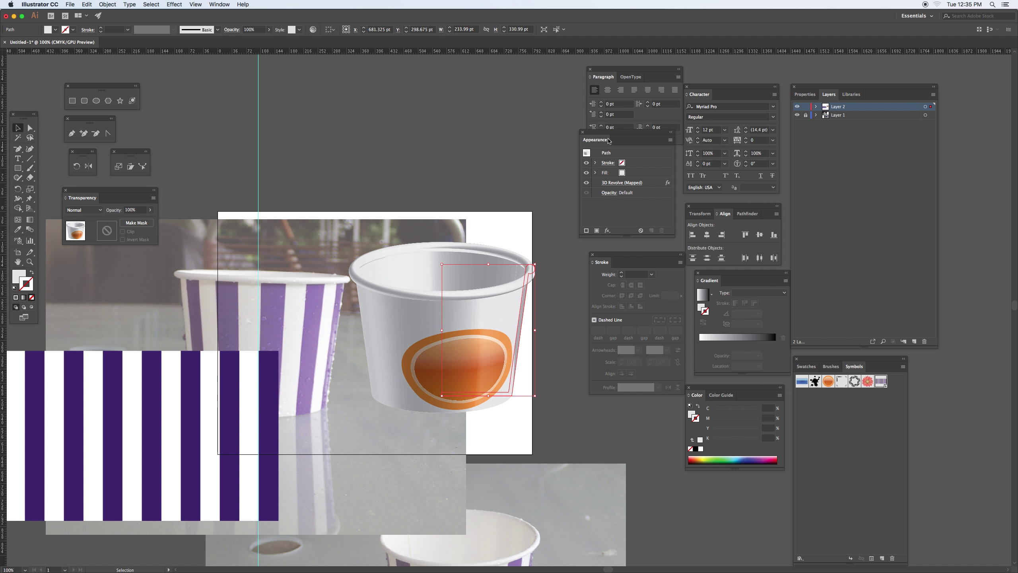
# Hide and reshow the cup's 3D Revolve effect to check its profile, and reopen the effect's settings with Preview on
pyautogui.click(586, 183)
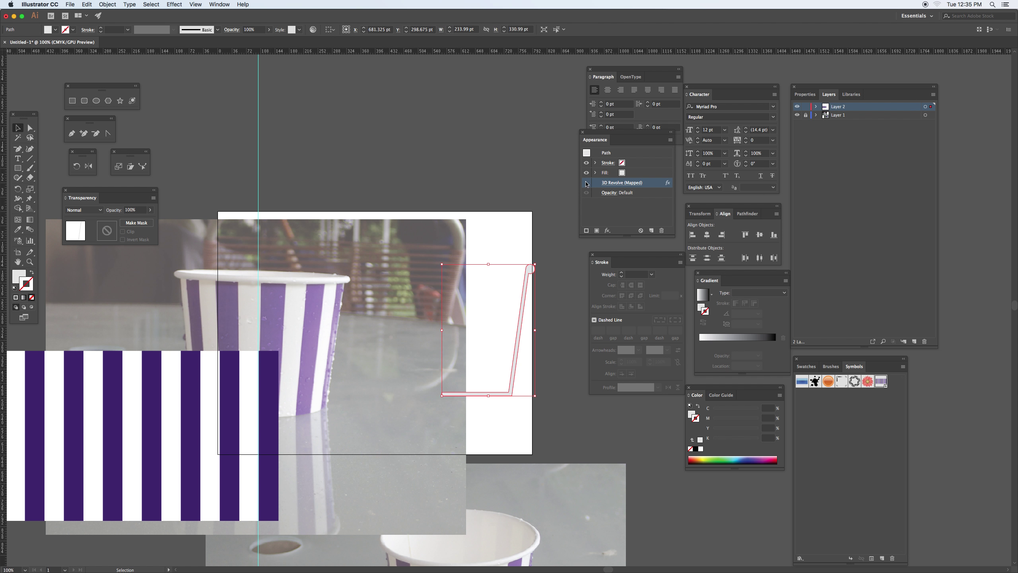
pyautogui.click(587, 183)
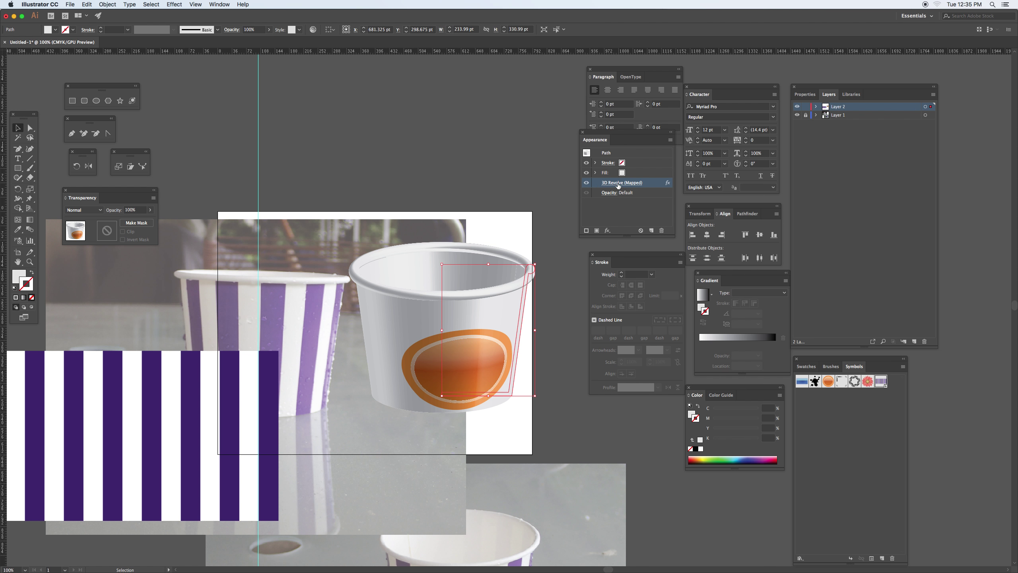
pyautogui.click(619, 183)
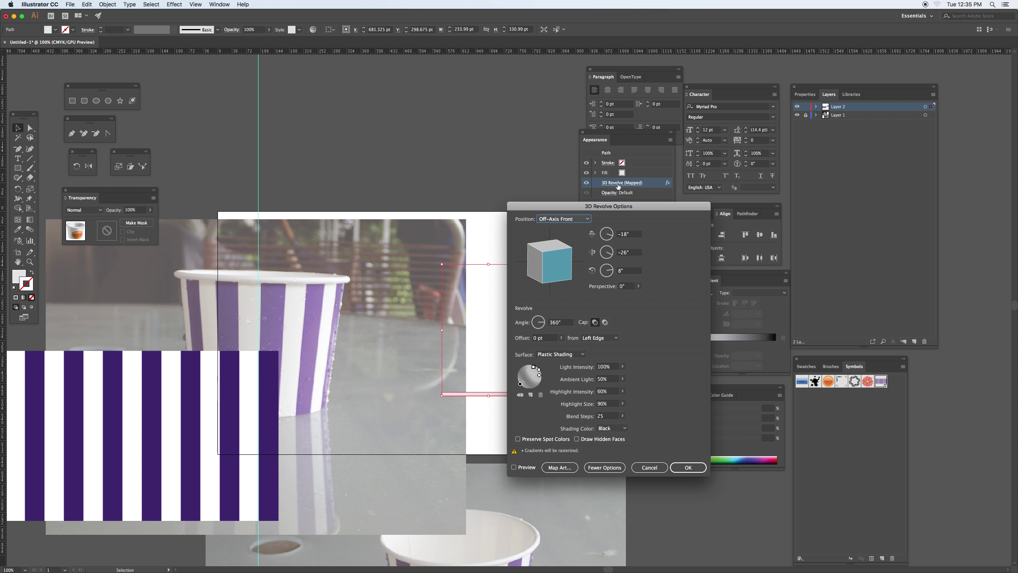
pyautogui.click(514, 468)
pyautogui.click(514, 468)
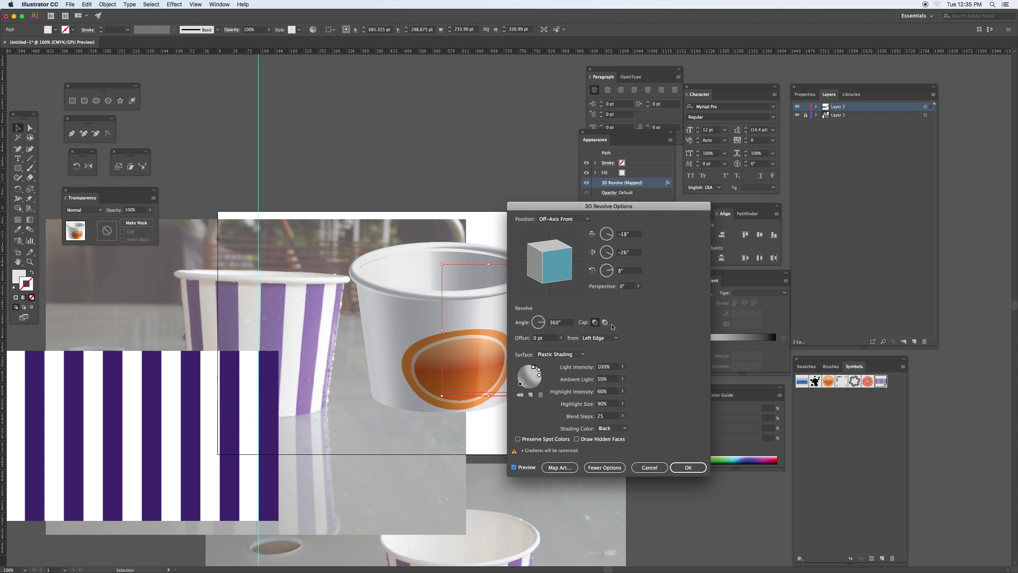
# In Map Art, replace the Illuminated Orange symbol on the outer wall, surface 4 of 5, with the striped New Symbol
pyautogui.click(560, 467)
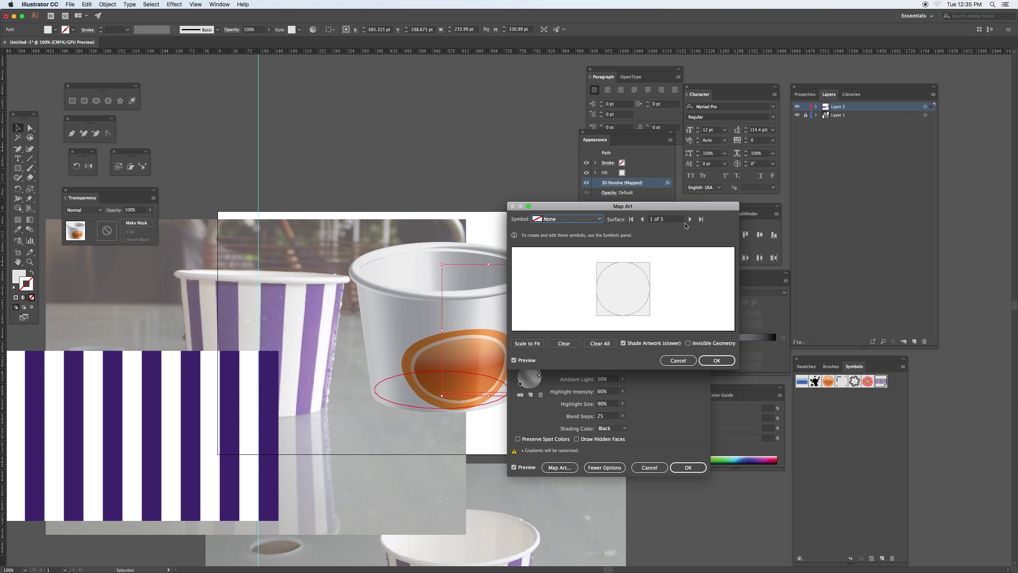
pyautogui.click(691, 220)
pyautogui.click(691, 219)
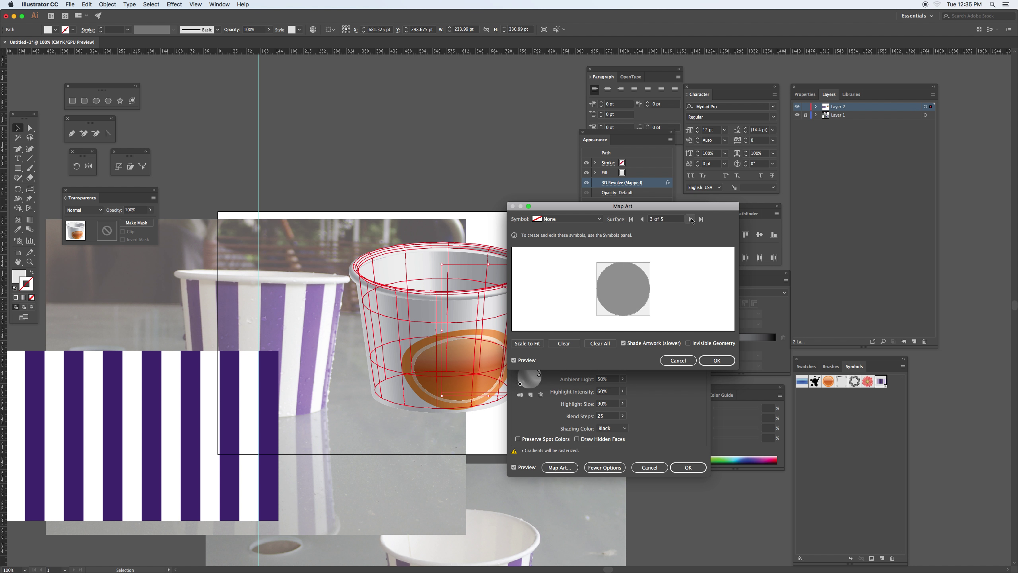
pyautogui.click(691, 220)
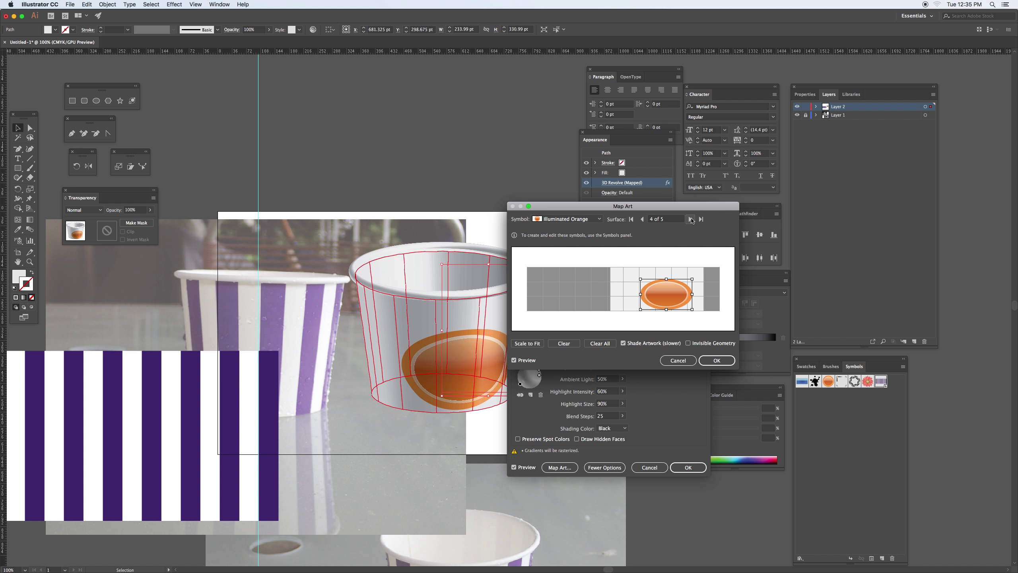
pyautogui.moveTo(674, 288); pyautogui.dragTo(662, 274)
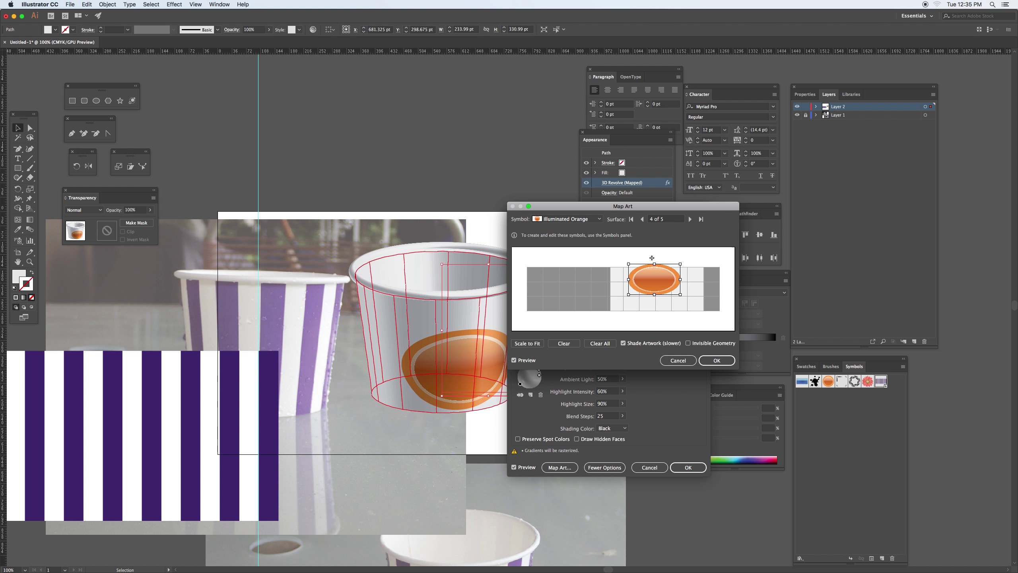
pyautogui.click(601, 219)
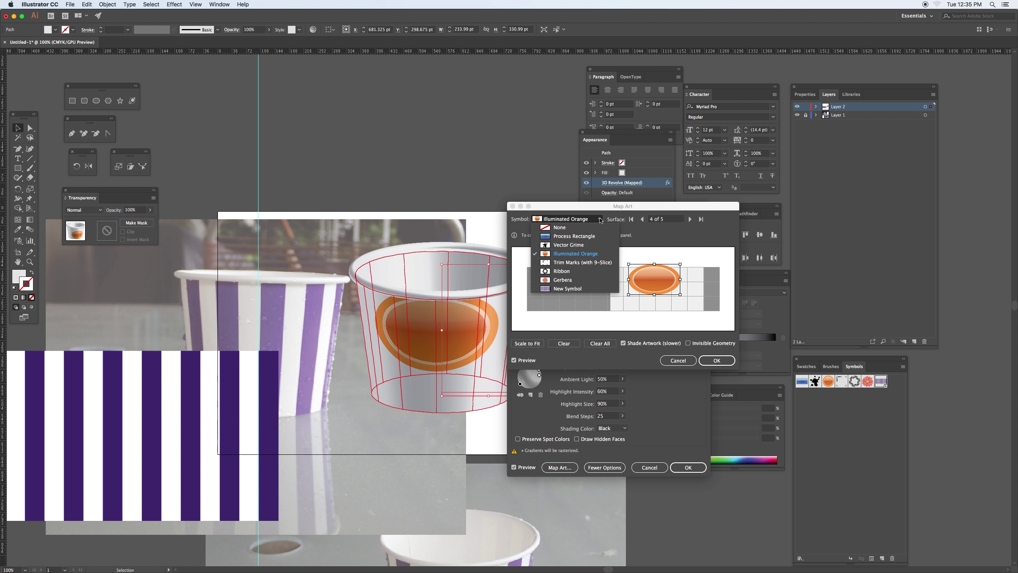
pyautogui.click(586, 229)
pyautogui.click(597, 220)
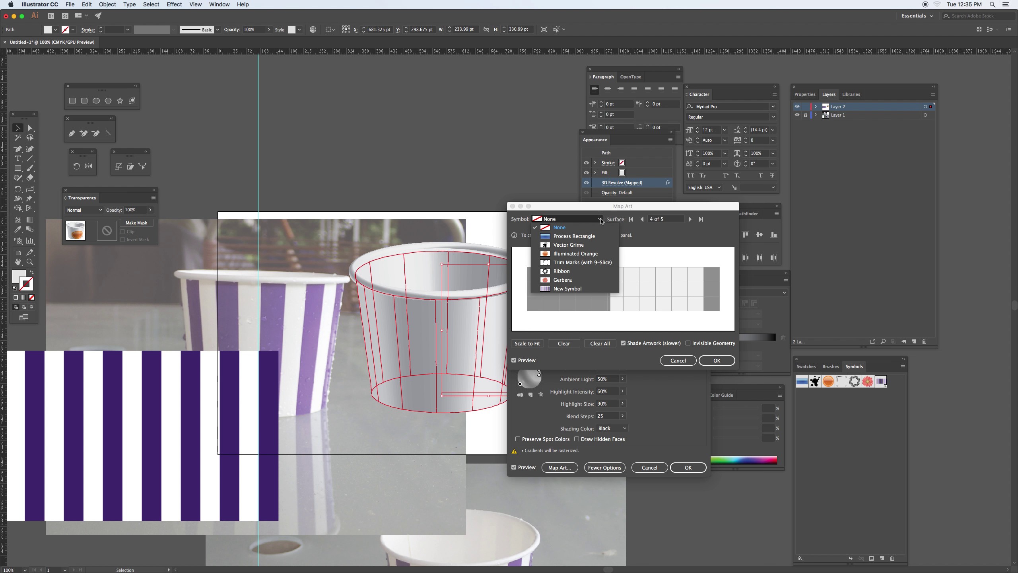
pyautogui.click(578, 290)
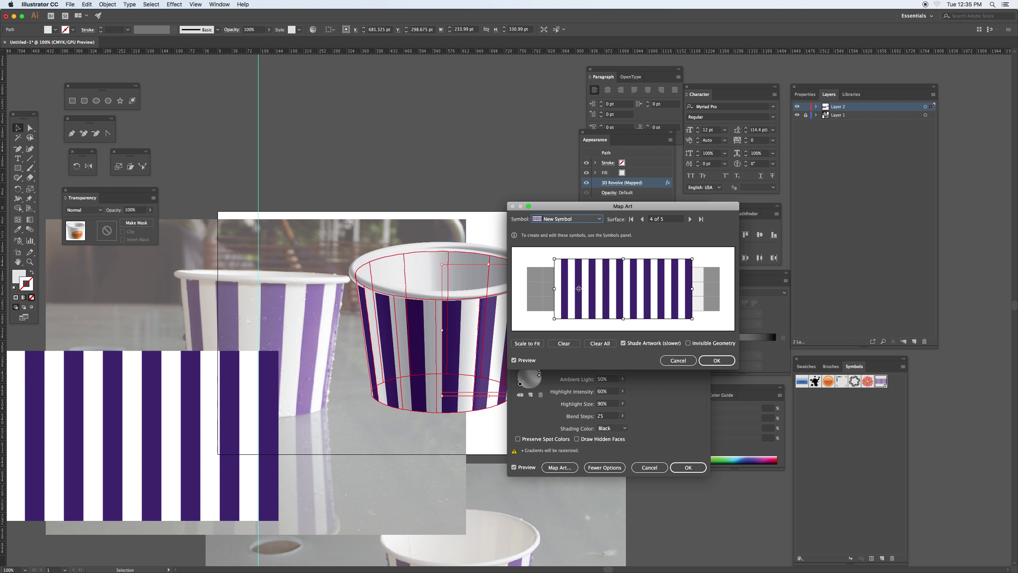
# Shift the mapped stripes right over the visible wall area, apply the Revolve changes, and move the cup up to about Y 141 pt
pyautogui.moveTo(642, 285); pyautogui.dragTo(652, 285)
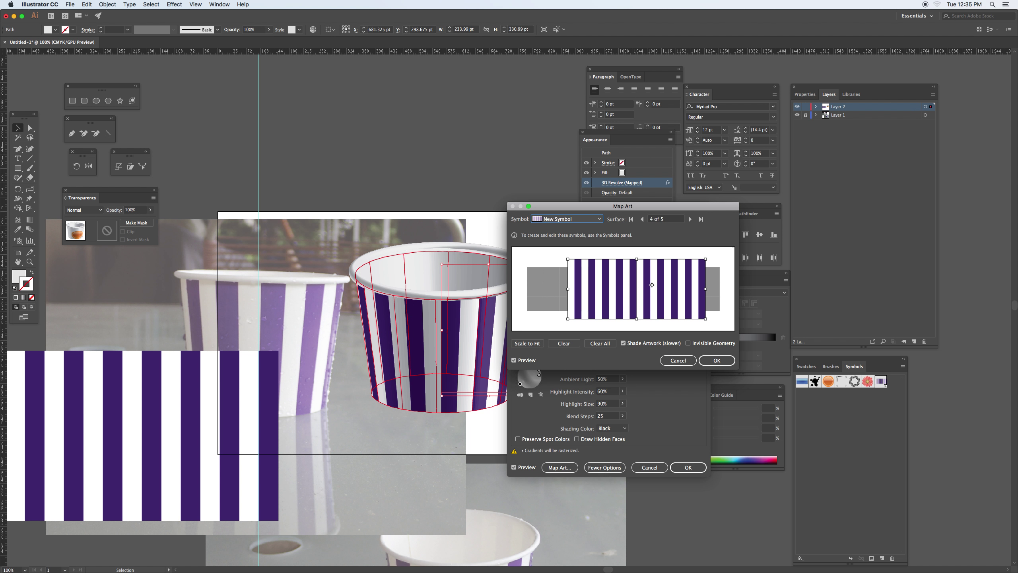
pyautogui.moveTo(648, 206)
pyautogui.mouseDown()
pyautogui.moveTo(683, 206)
pyautogui.moveTo(663, 204)
pyautogui.mouseUp()
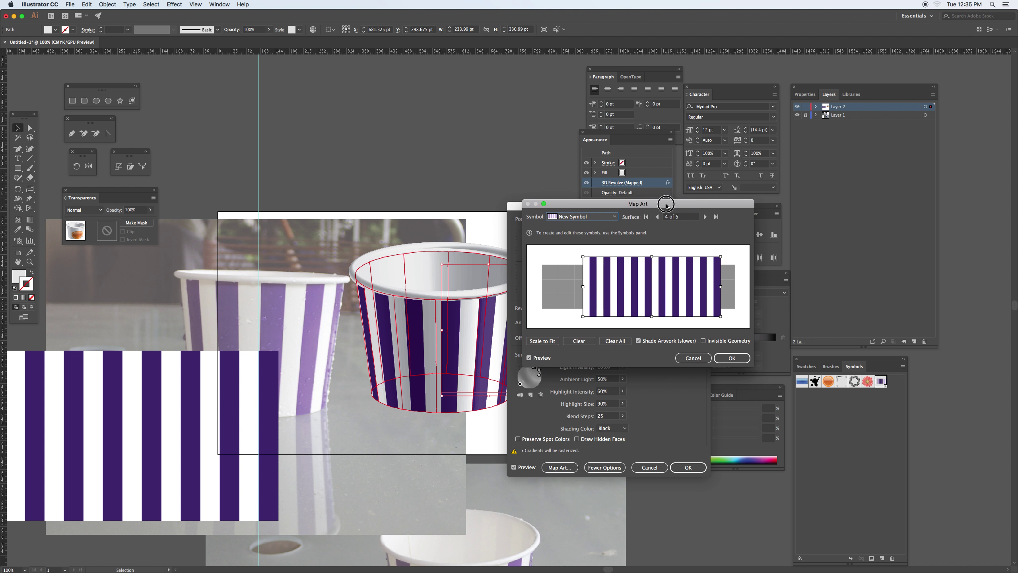
pyautogui.click(726, 361)
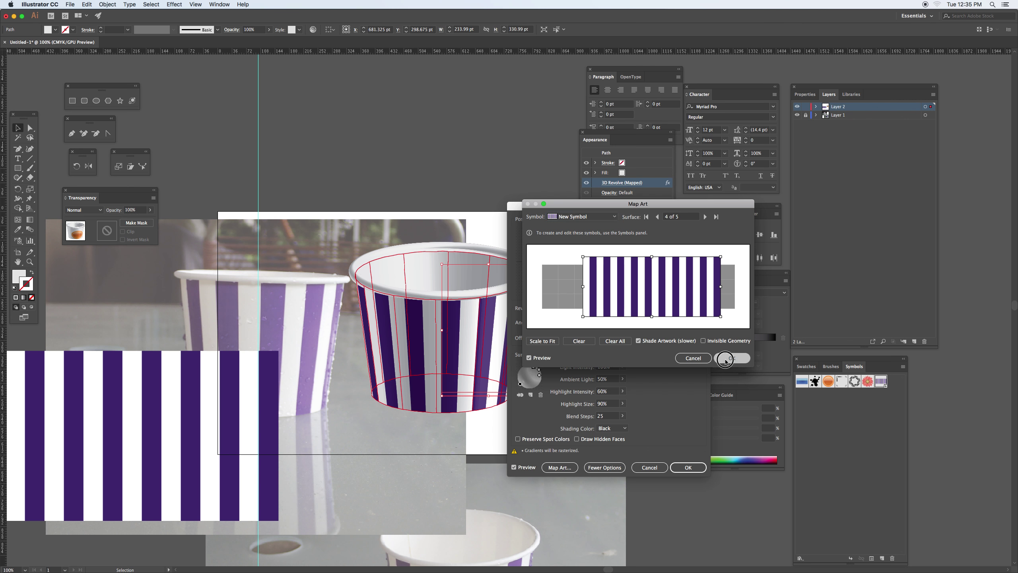
pyautogui.click(688, 460)
pyautogui.moveTo(419, 277); pyautogui.dragTo(420, 216)
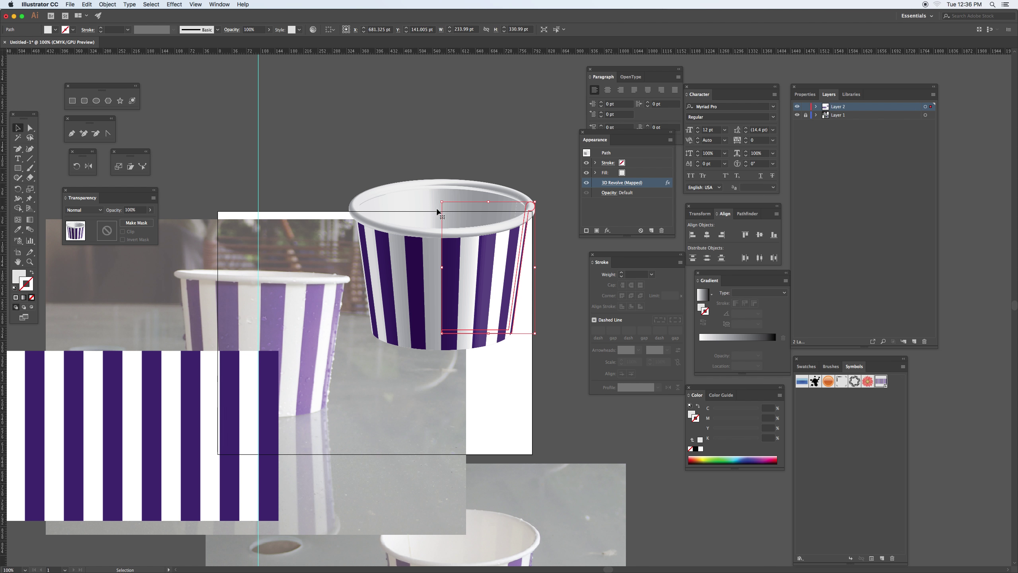
# Switch to Photoshop and paste the copied 3D cup into the blank document as pixels
pyautogui.press('a')
pyautogui.press('super+Tab')
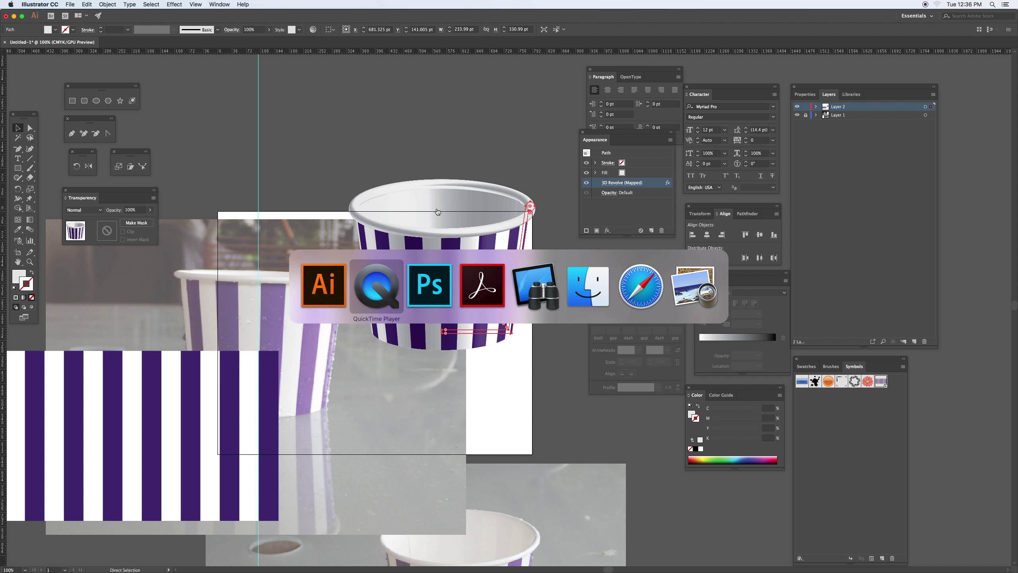
pyautogui.click(450, 293)
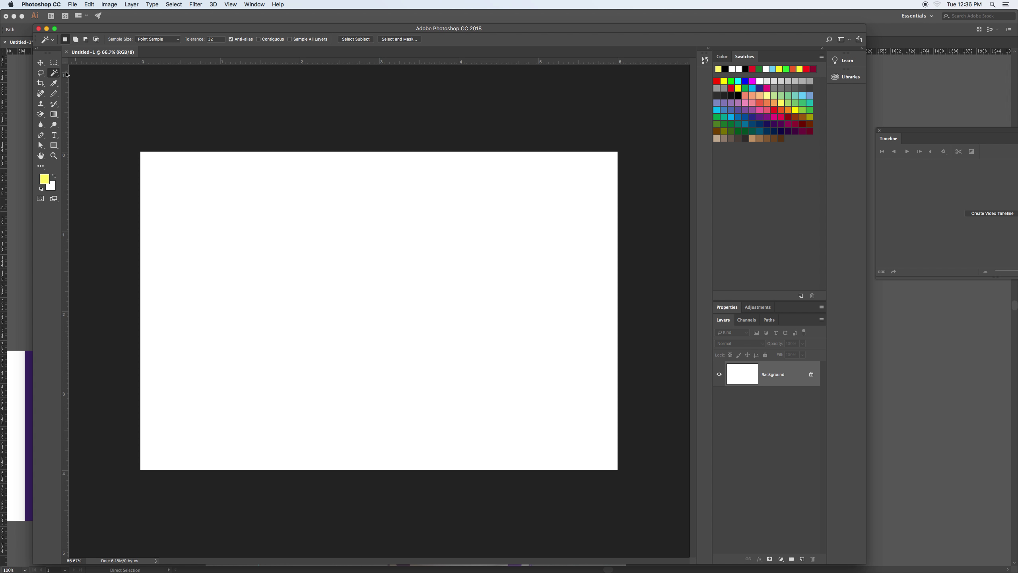
pyautogui.click(41, 63)
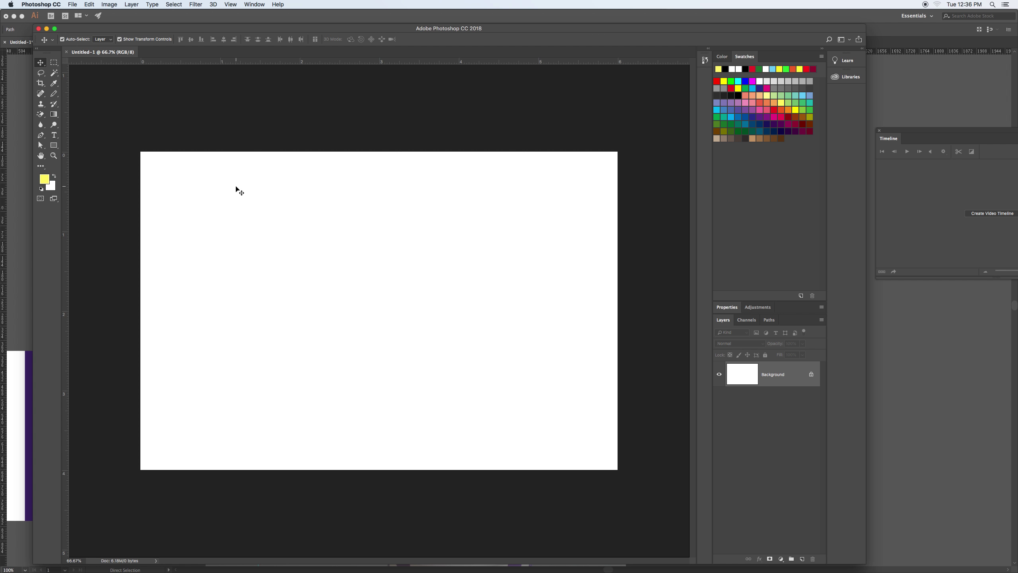
pyautogui.press('super+v')
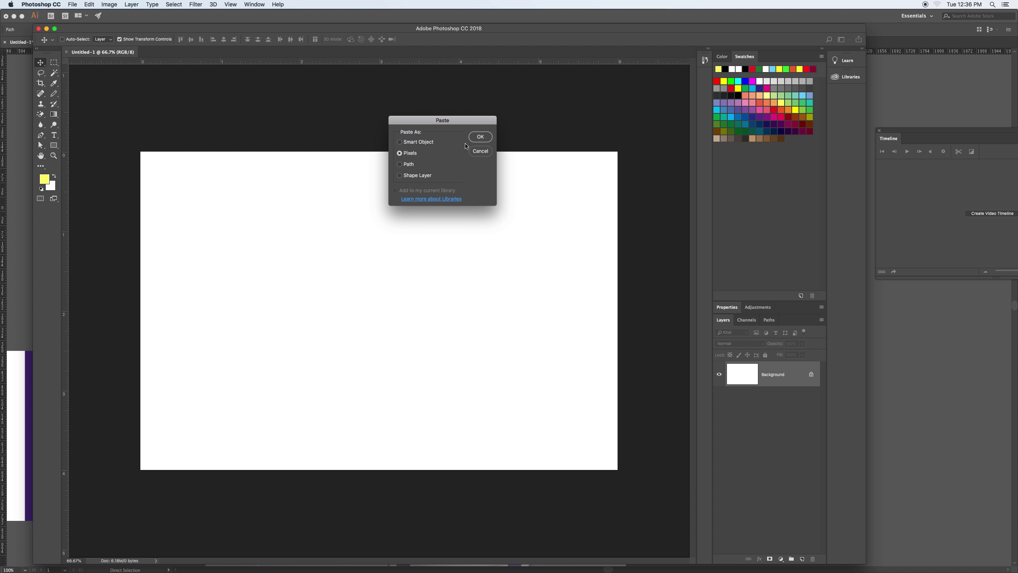
pyautogui.click(473, 139)
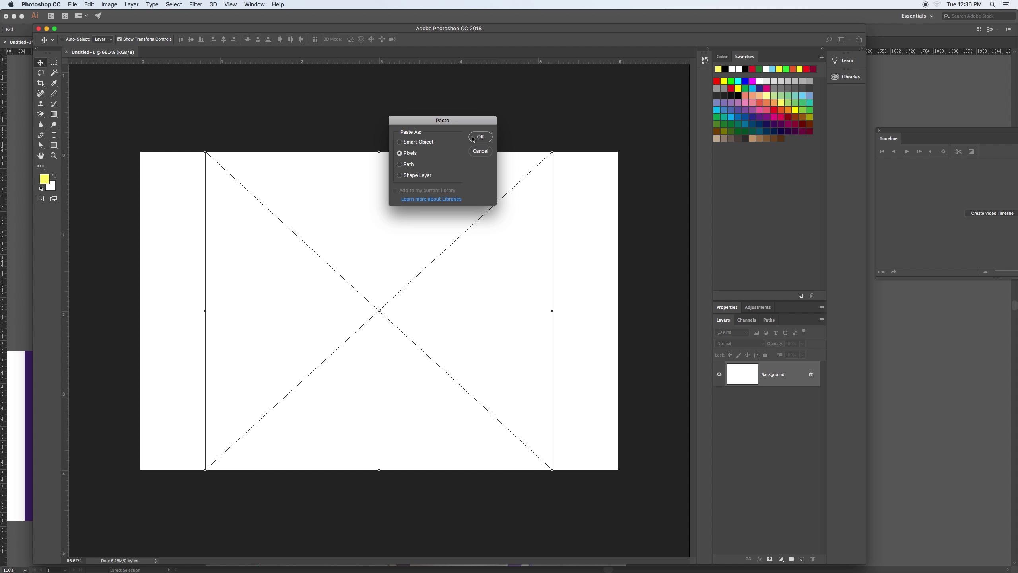
# Scale the pasted cup down proportionally, place it near the canvas centre, and commit the placement
pyautogui.click(553, 151)
pyautogui.moveTo(553, 151); pyautogui.dragTo(458, 225)
pyautogui.moveTo(446, 232); pyautogui.dragTo(473, 217)
pyautogui.moveTo(444, 284)
pyautogui.mouseDown()
pyautogui.moveTo(437, 230)
pyautogui.moveTo(443, 269)
pyautogui.mouseUp()
pyautogui.press('Return')
# Duplicate the cup's layer and flip the lower one, Layer 1, vertically
pyautogui.moveTo(782, 382); pyautogui.dragTo(803, 559)
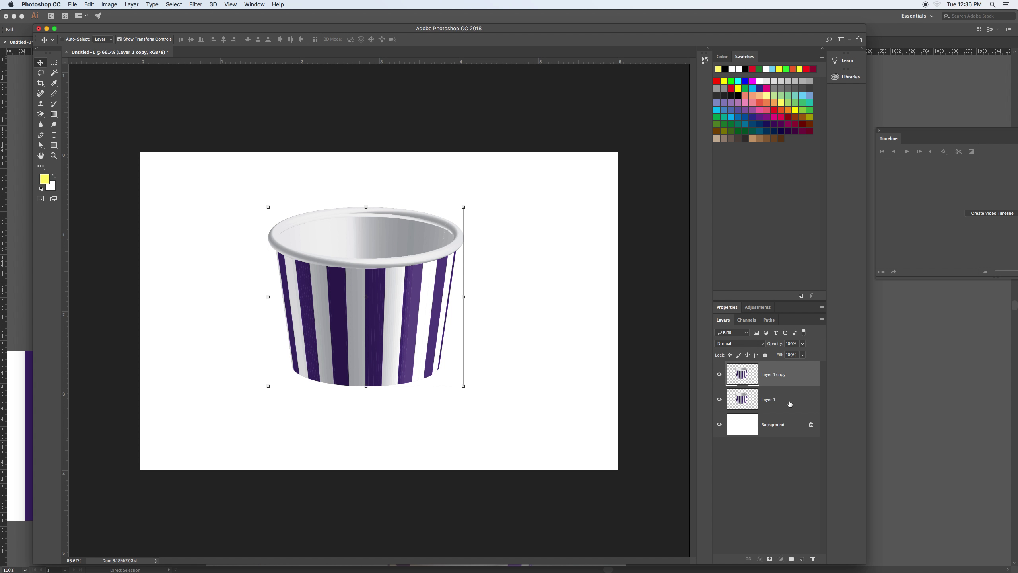
pyautogui.click(790, 404)
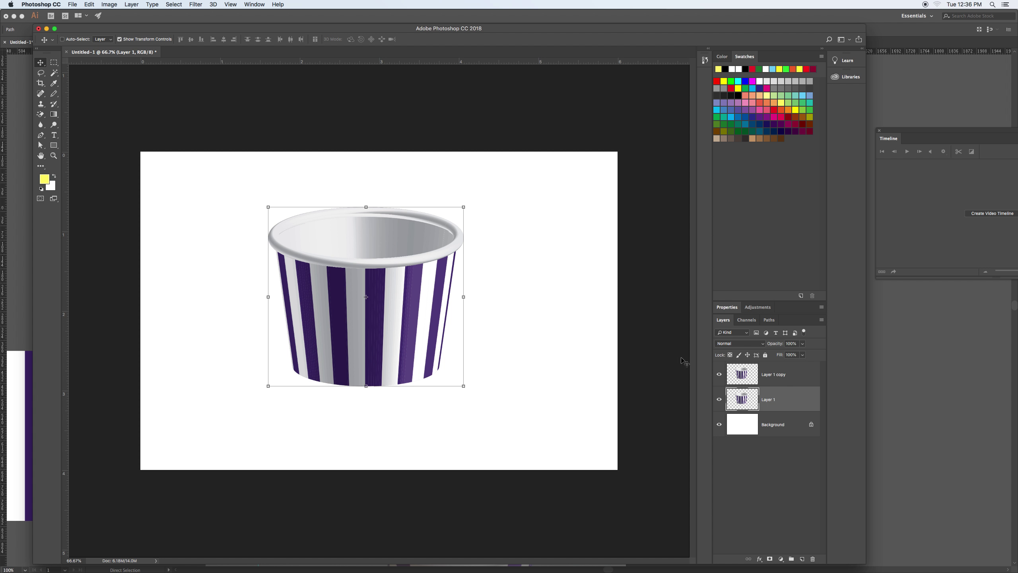
pyautogui.click(89, 4)
pyautogui.moveTo(179, 186)
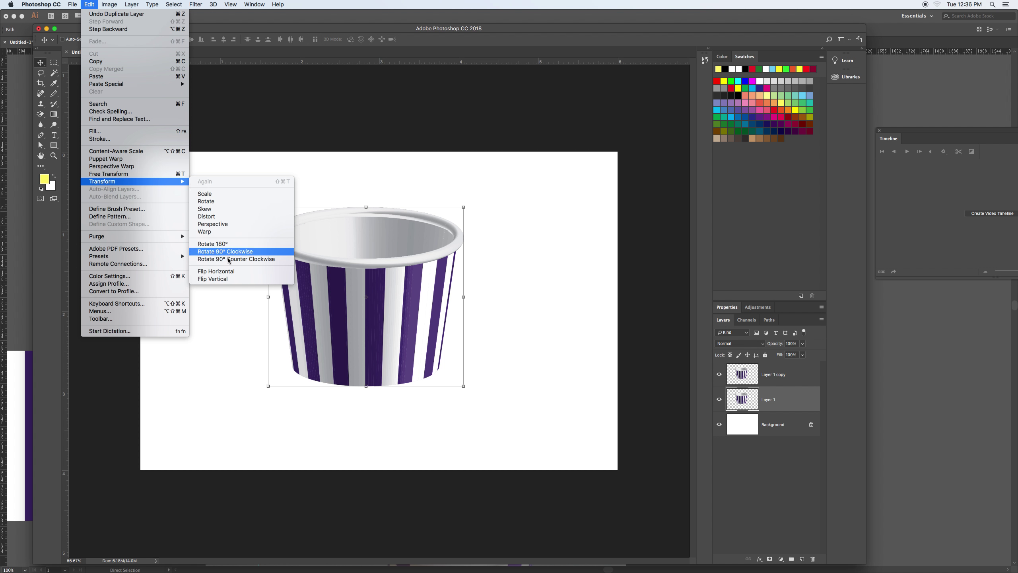
pyautogui.click(230, 278)
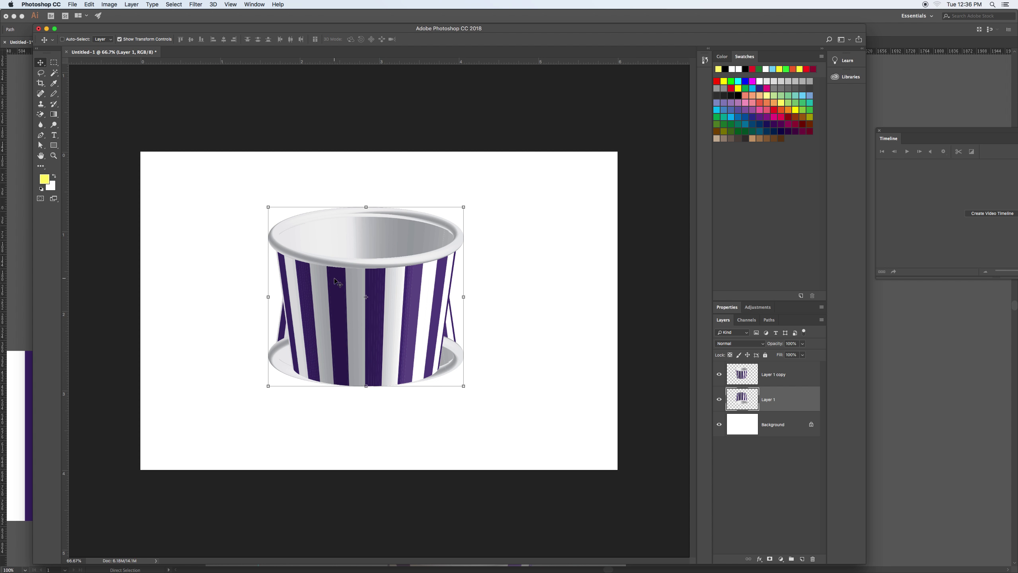
# Move the flipped cup below the upright one and nudge it until the stripes line up at the two bases
pyautogui.moveTo(338, 282); pyautogui.dragTo(336, 421)
pyautogui.press('Left')
pyautogui.press('Left')
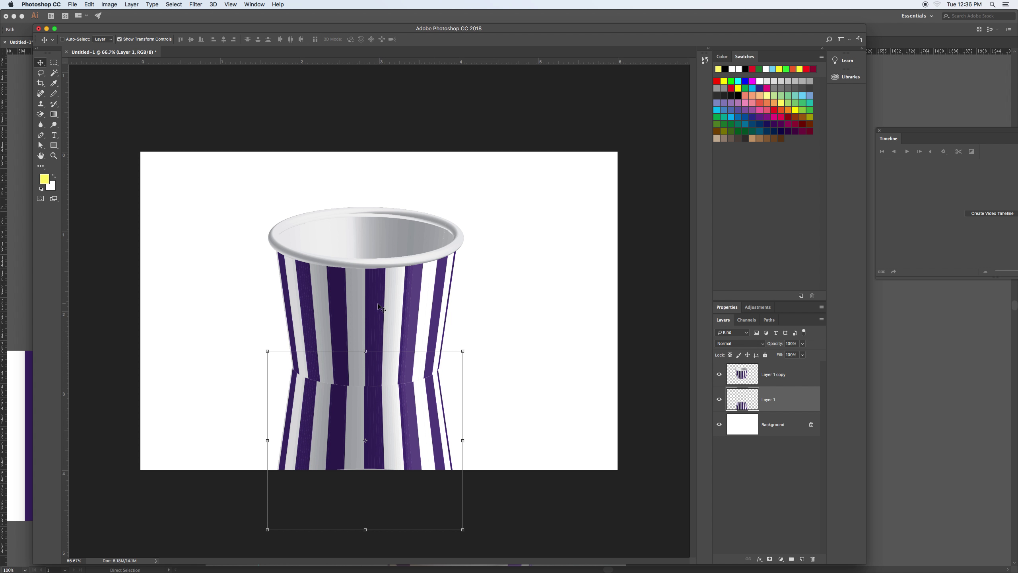
pyautogui.press('Down')
pyautogui.press('Down')
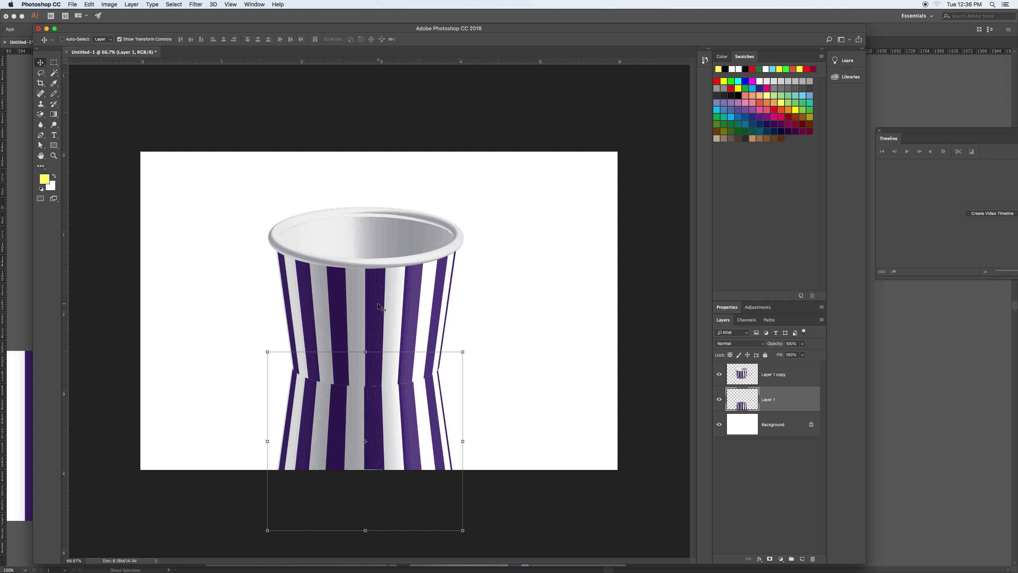
pyautogui.press('Down')
pyautogui.press('Down')
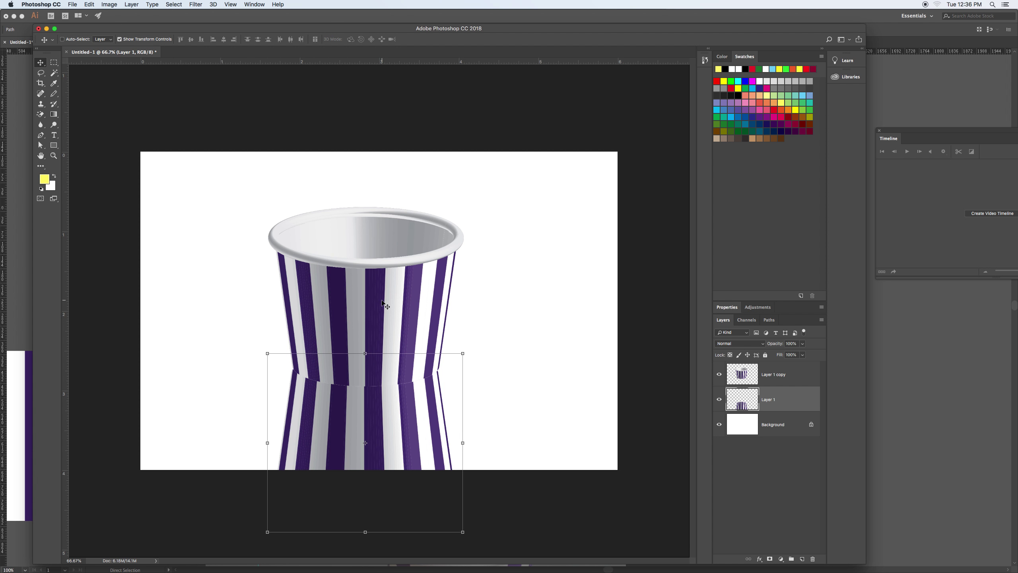
pyautogui.press('Down')
pyautogui.press('Down')
pyautogui.press('Down')
pyautogui.press('Down')
pyautogui.press('Down')
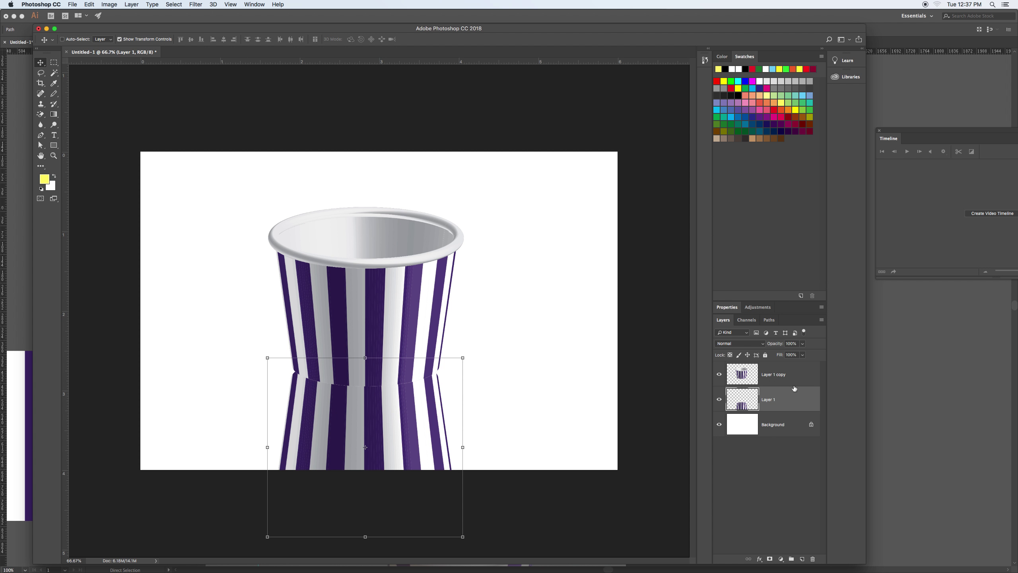
# Lower the opacity of the flipped cup layer, Layer 1, to about 48%
pyautogui.click(804, 344)
pyautogui.click(784, 355)
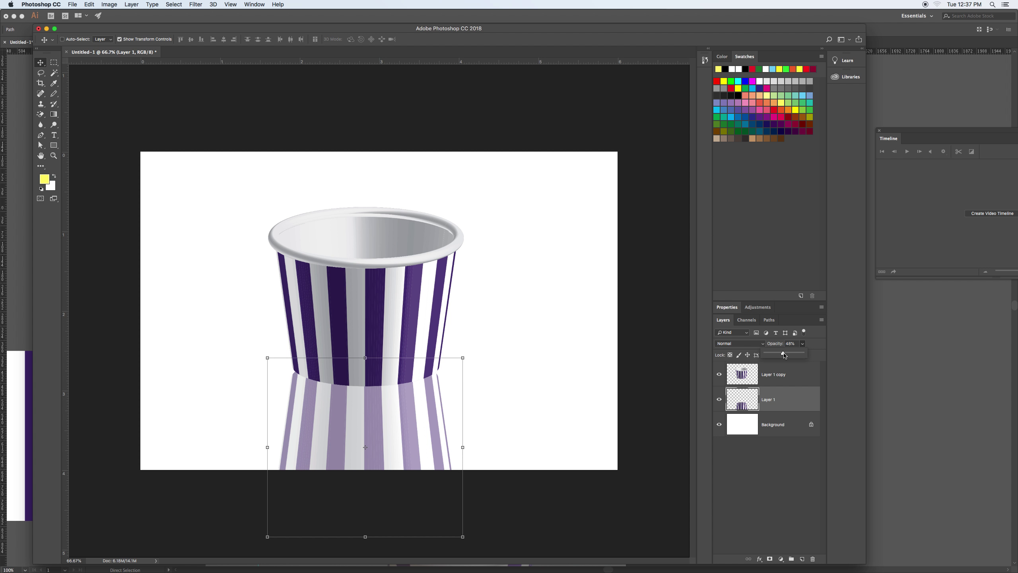
pyautogui.click(797, 399)
# Add a layer mask to Layer 1 and fade the reflection's lower end with an upward black-to-white Foreground to Background gradient
pyautogui.click(769, 559)
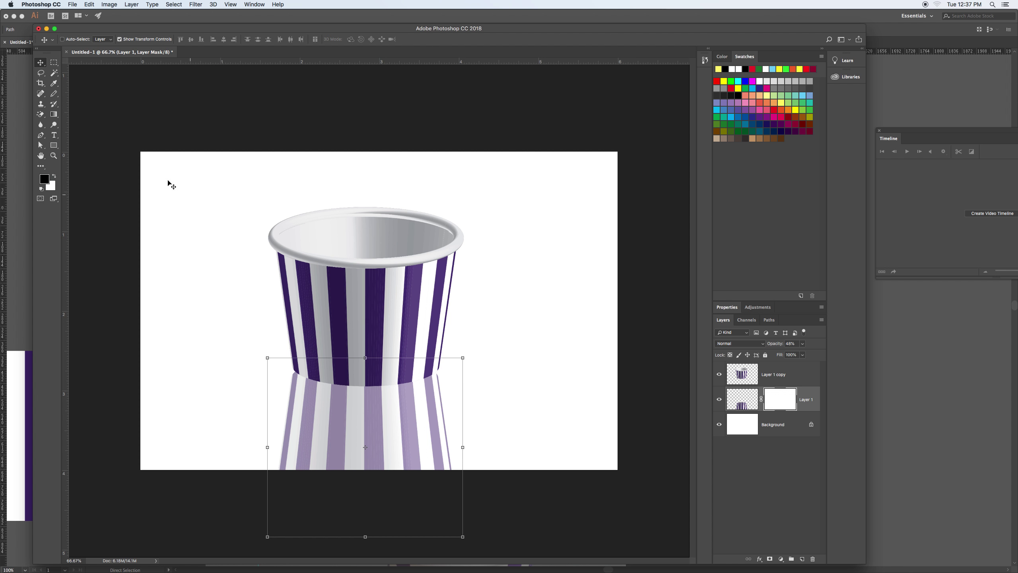
pyautogui.press('g')
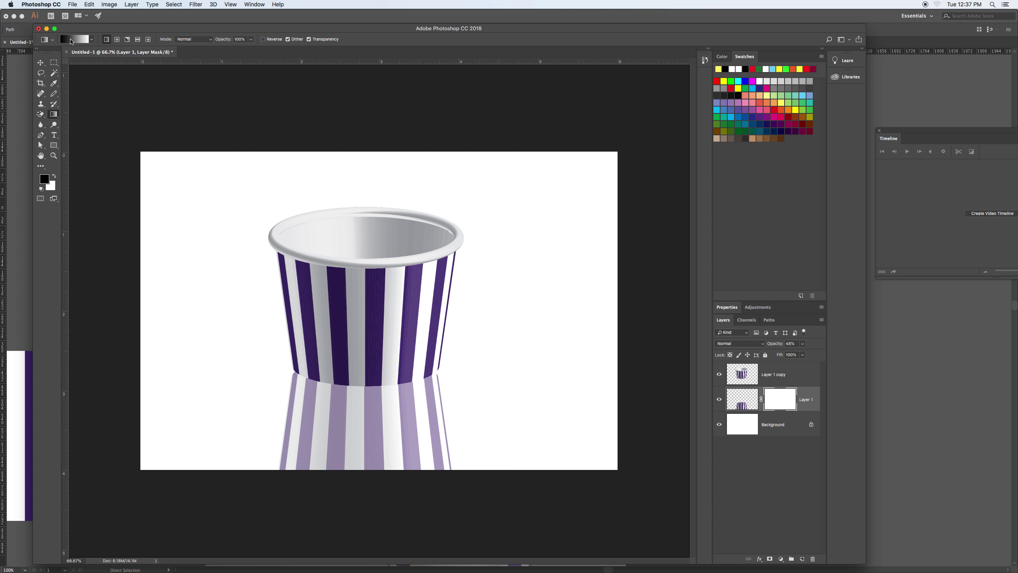
pyautogui.click(71, 40)
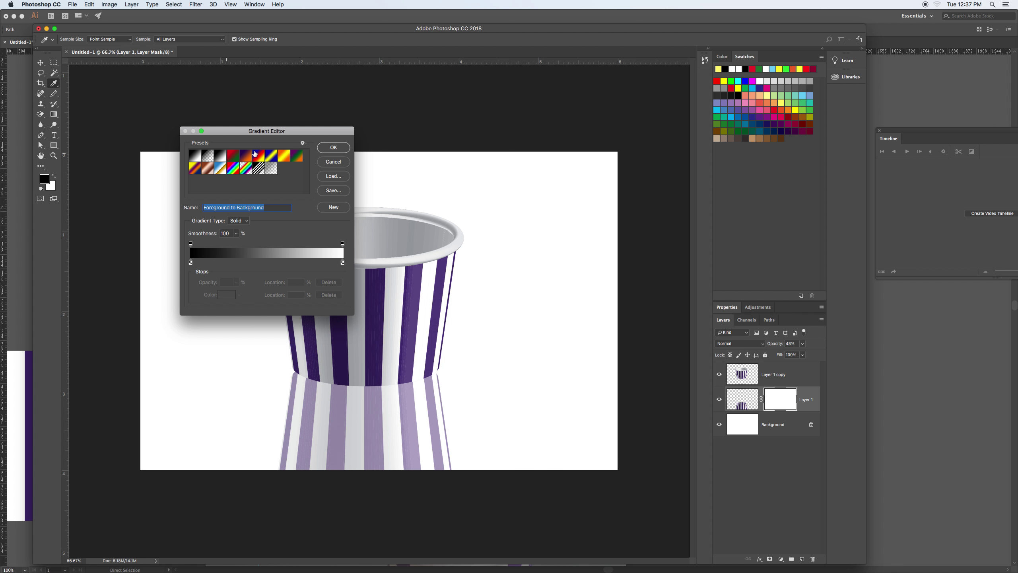
pyautogui.click(333, 148)
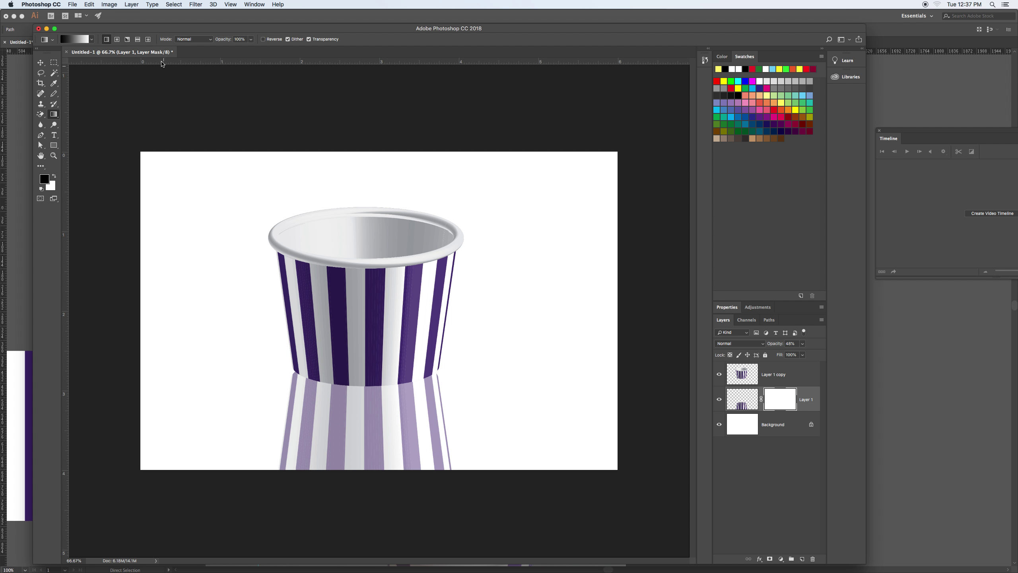
pyautogui.moveTo(366, 490); pyautogui.dragTo(368, 379)
pyautogui.moveTo(375, 496); pyautogui.dragTo(378, 362)
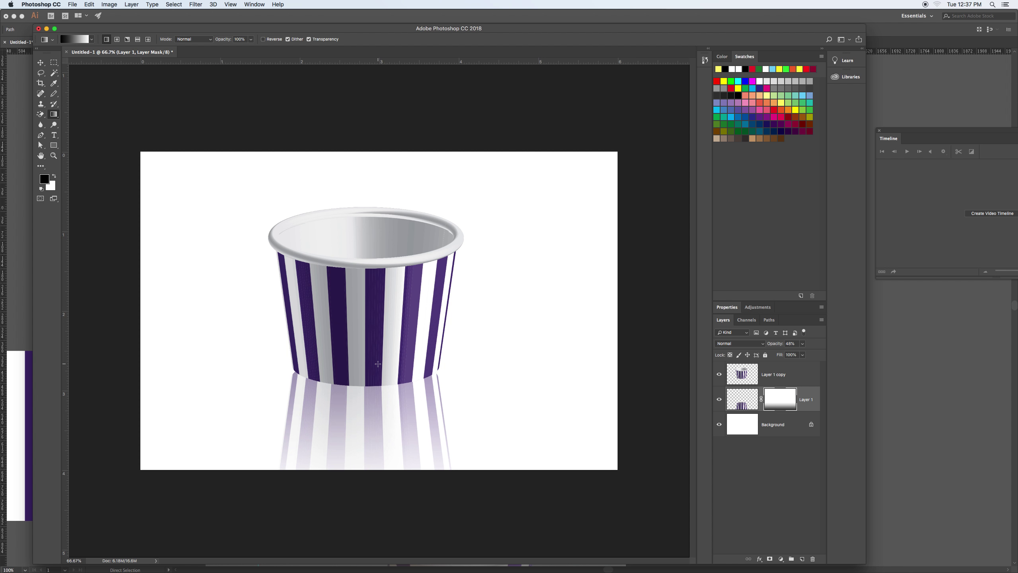
# Create a new layer above the Background and select a full-width rectangle from the canvas's upper edge to just below the cup's rim
pyautogui.click(800, 424)
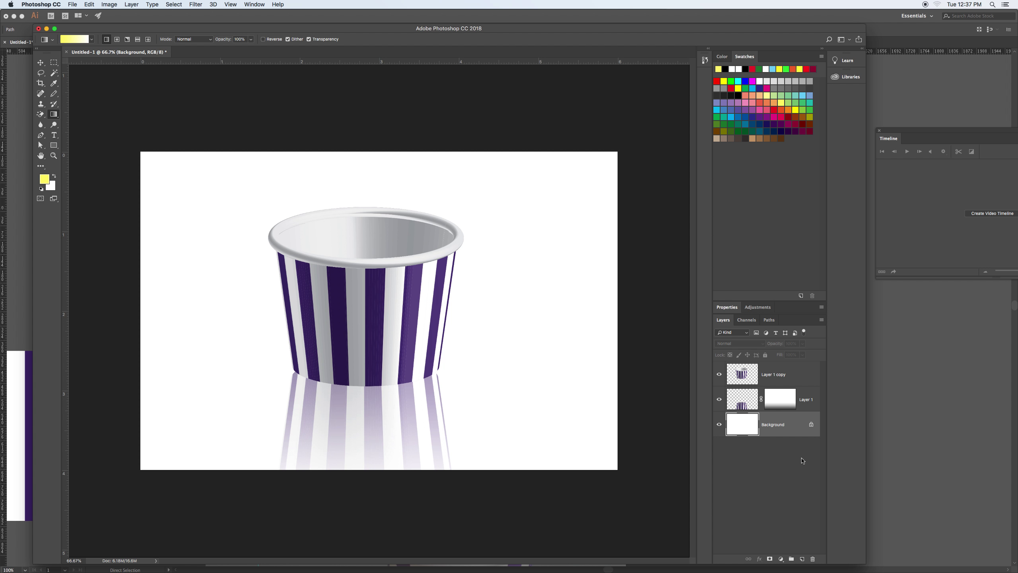
pyautogui.click(803, 559)
pyautogui.press('m')
pyautogui.moveTo(120, 127); pyautogui.dragTo(649, 272)
# Paint a pale yellow stroke at the selection's lower left with a soft brush of about 200 px and 0% hardness
pyautogui.press('i')
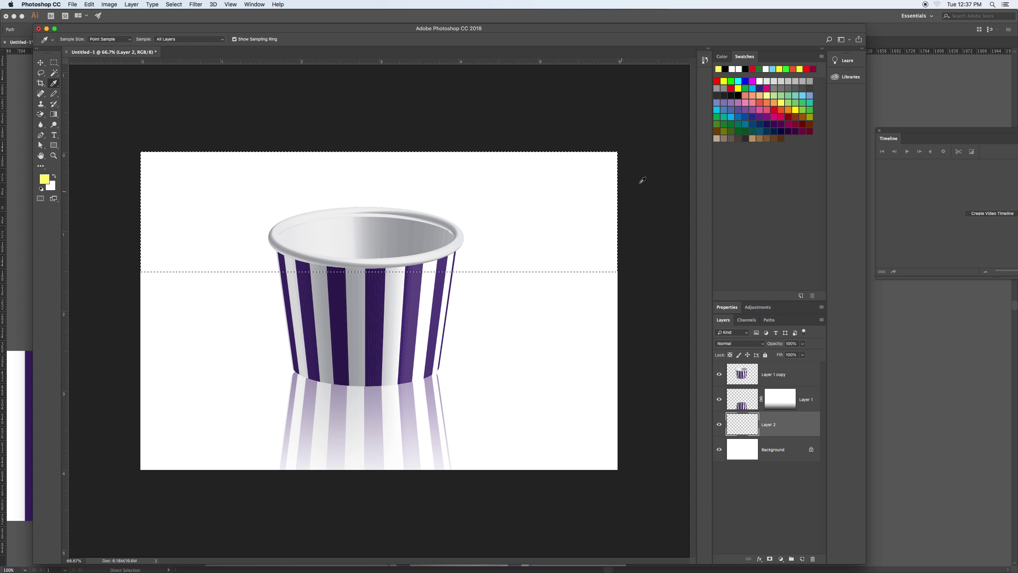
pyautogui.click(782, 103)
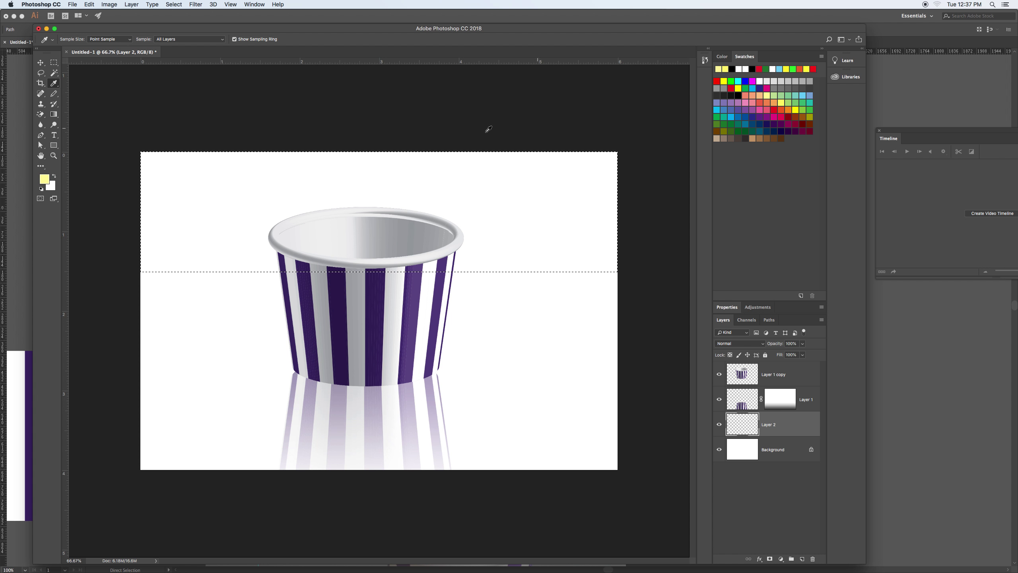
pyautogui.press('b')
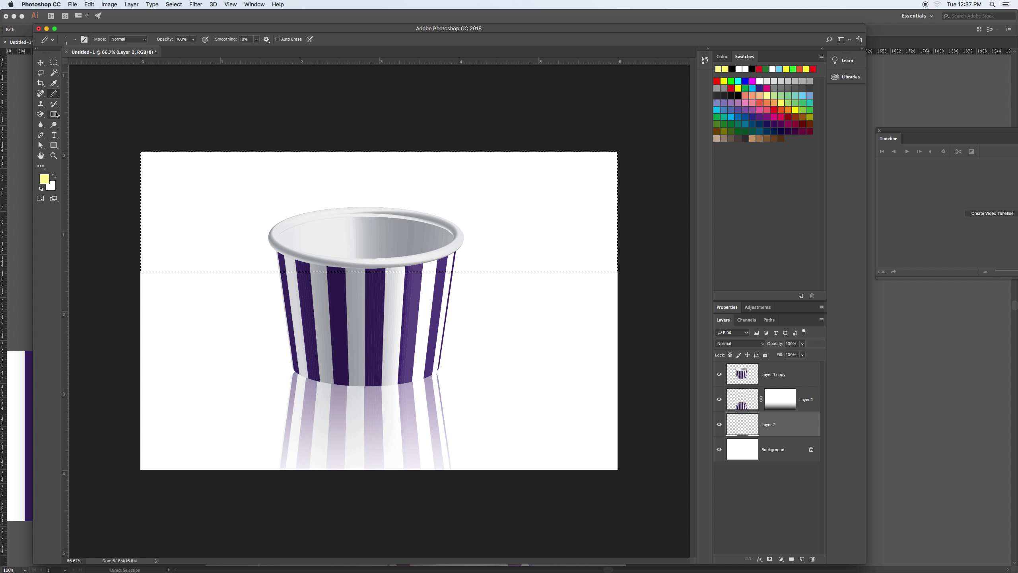
pyautogui.click(56, 93)
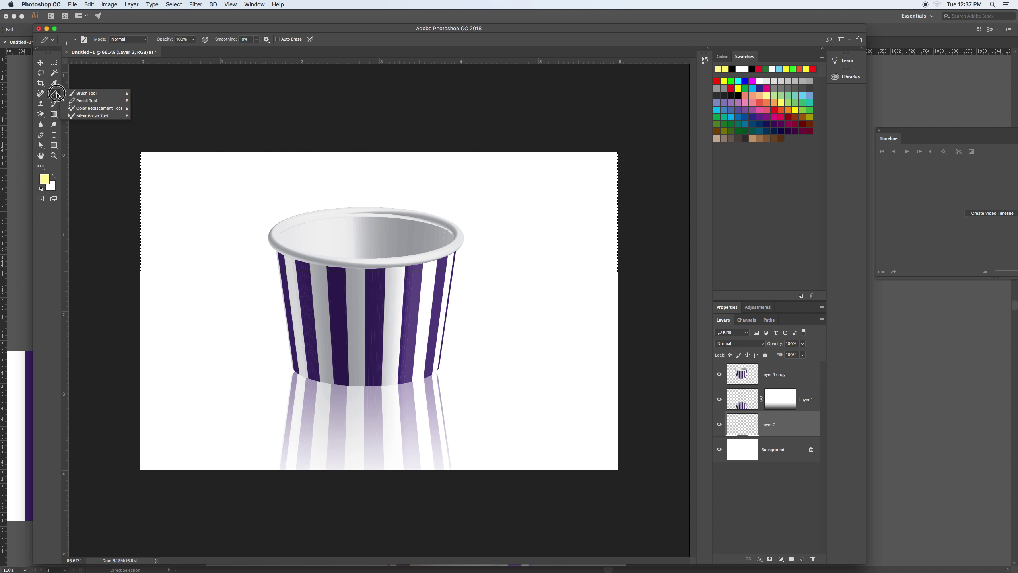
pyautogui.click(86, 93)
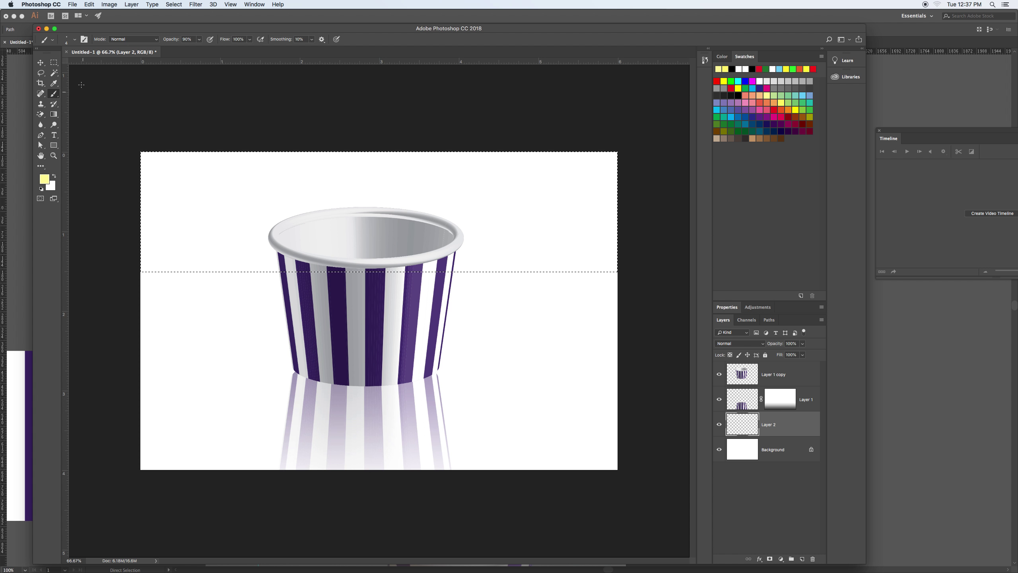
pyautogui.click(54, 40)
pyautogui.click(52, 40)
pyautogui.click(52, 40)
pyautogui.click(75, 40)
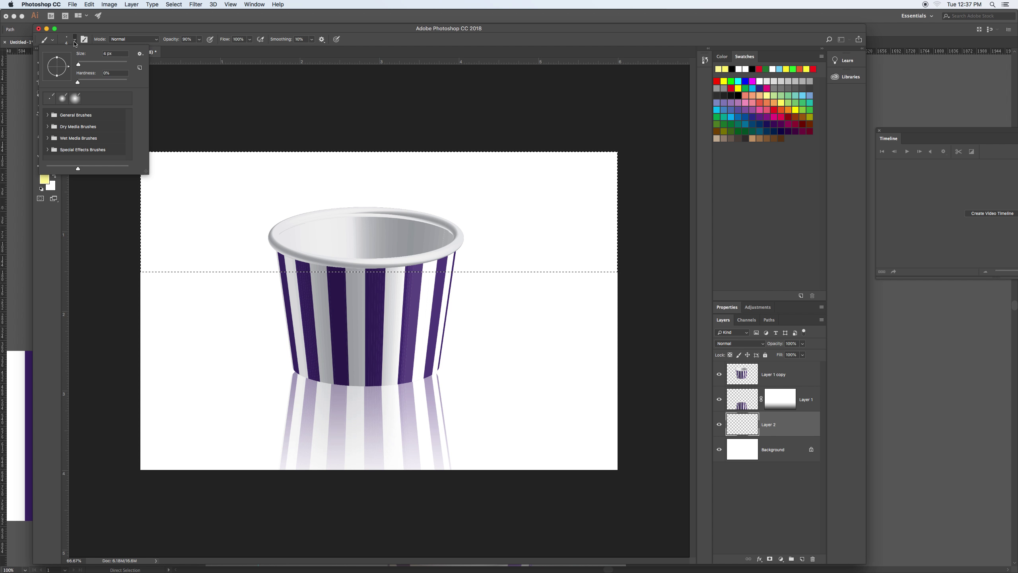
pyautogui.moveTo(79, 63); pyautogui.dragTo(115, 63)
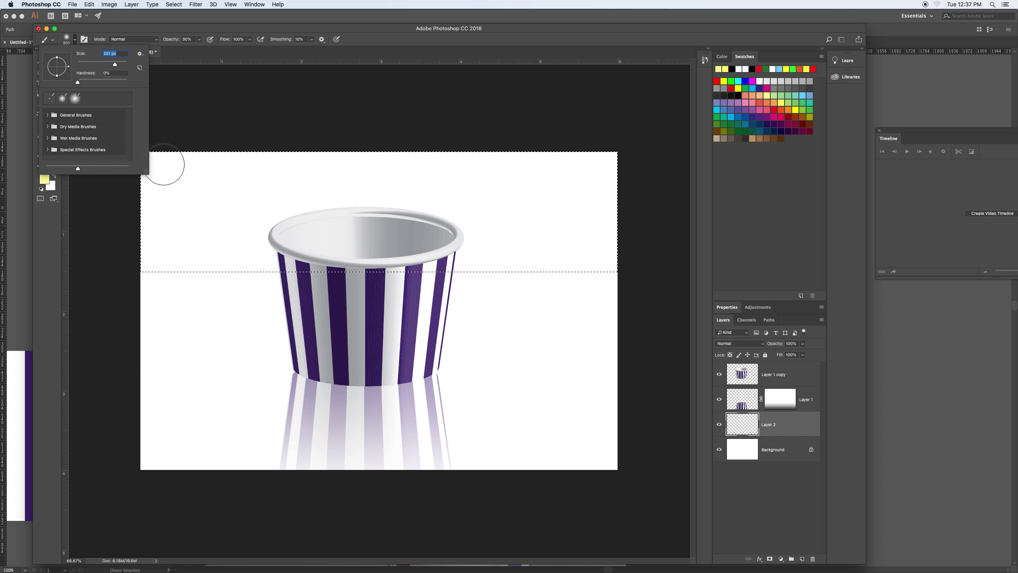
pyautogui.moveTo(144, 258); pyautogui.dragTo(273, 296)
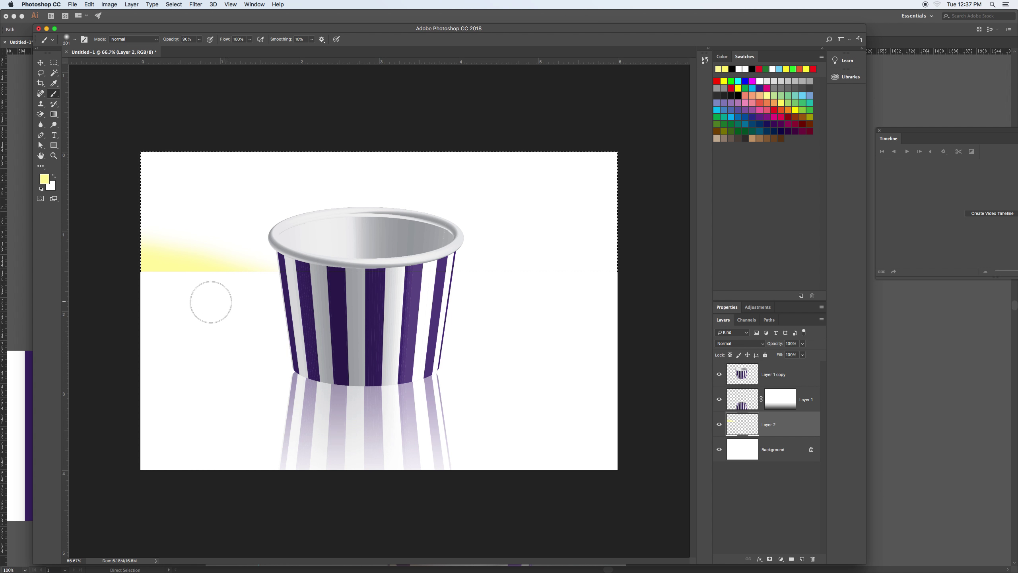
# Enlarge the brush to about 900 px, paint soft pale yellow patches across the selected upper background, and deselect
pyautogui.press(']')
pyautogui.press(']')
pyautogui.press(']')
pyautogui.press(']')
pyautogui.press(']')
pyautogui.press(']')
pyautogui.press(']')
pyautogui.press(']')
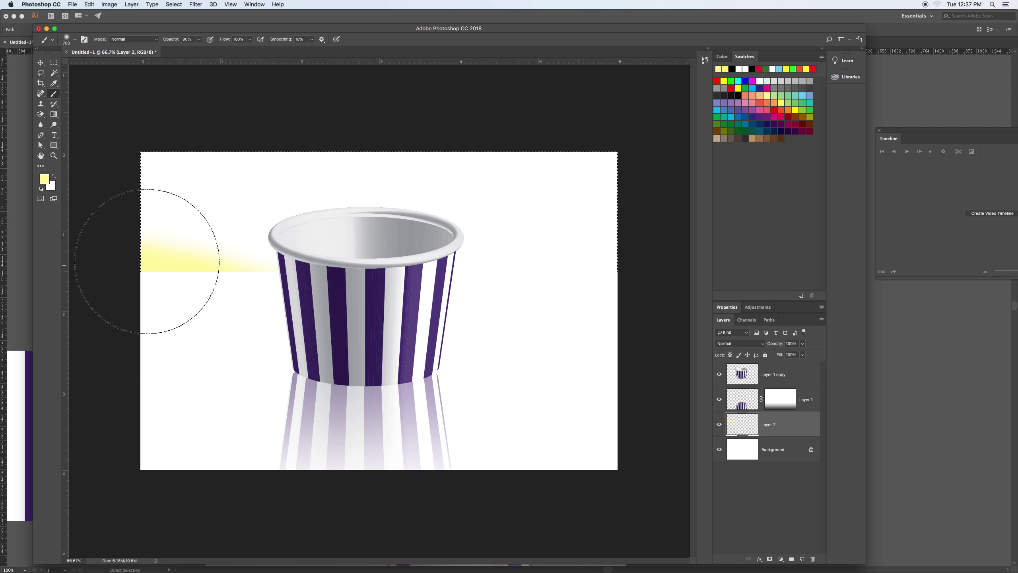
pyautogui.moveTo(129, 211)
pyautogui.mouseDown()
pyautogui.moveTo(151, 246)
pyautogui.moveTo(225, 297)
pyautogui.moveTo(361, 345)
pyautogui.moveTo(567, 385)
pyautogui.moveTo(607, 306)
pyautogui.moveTo(533, 375)
pyautogui.moveTo(529, 434)
pyautogui.mouseUp()
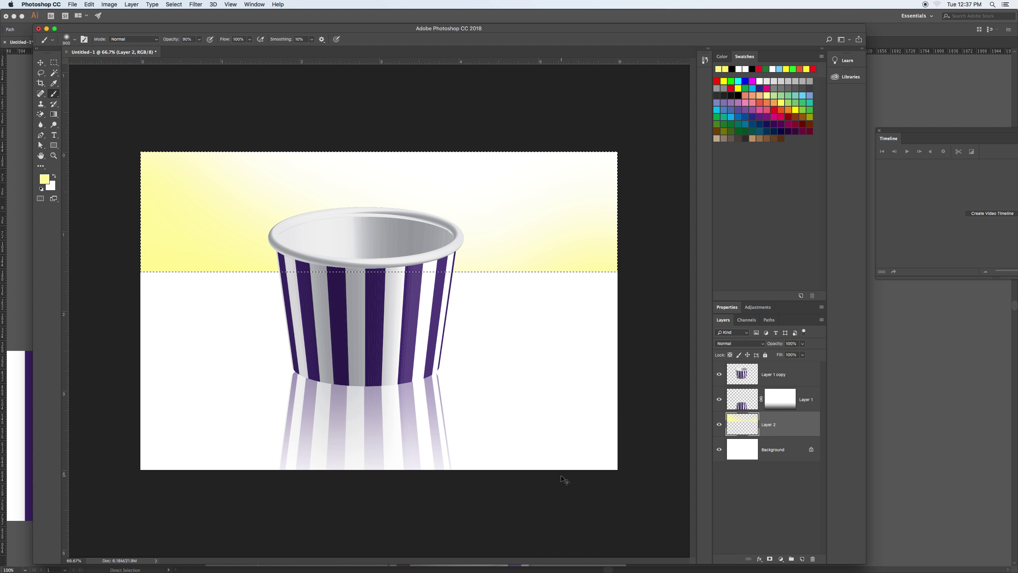
pyautogui.press('super+d')
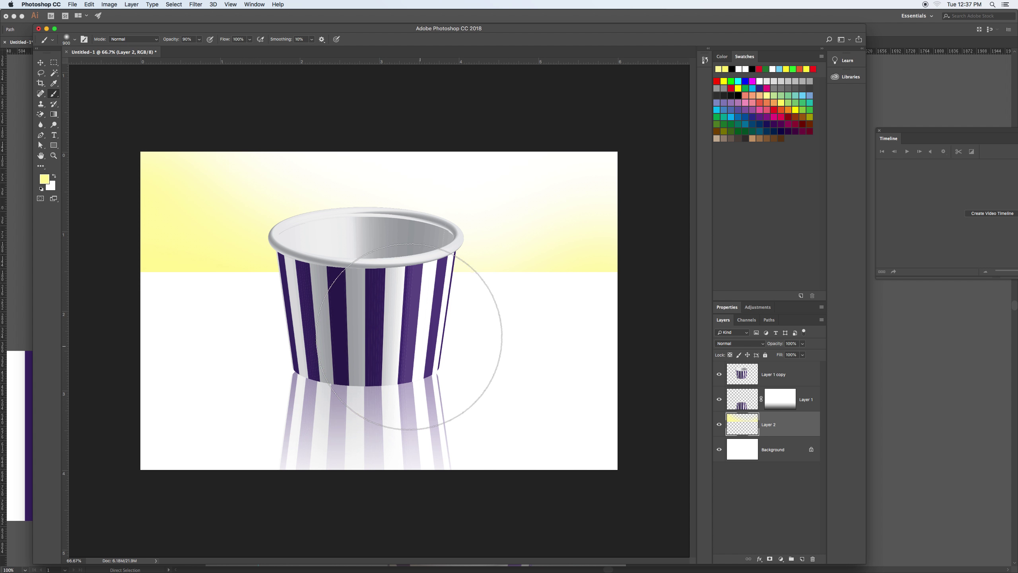
# Preview the finished cup composition in full-screen mode with the rulers and panels hidden
pyautogui.press('v')
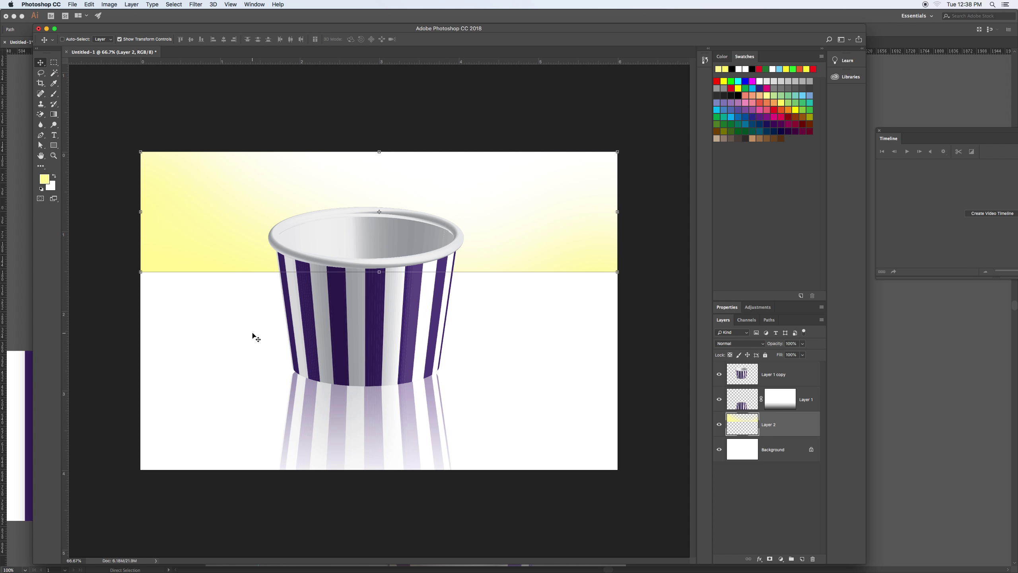
pyautogui.press('f')
pyautogui.press('f')
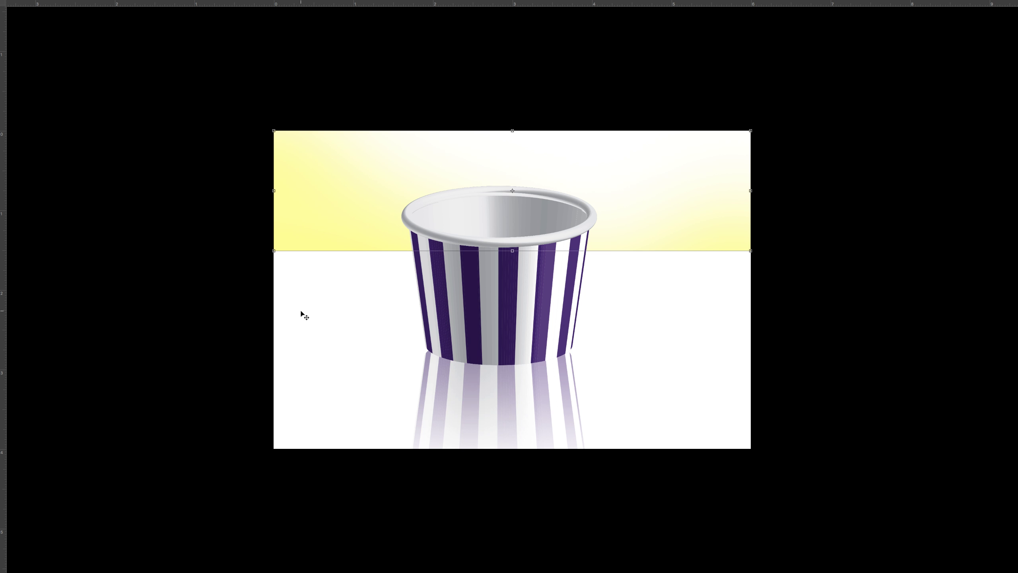
pyautogui.press('f')
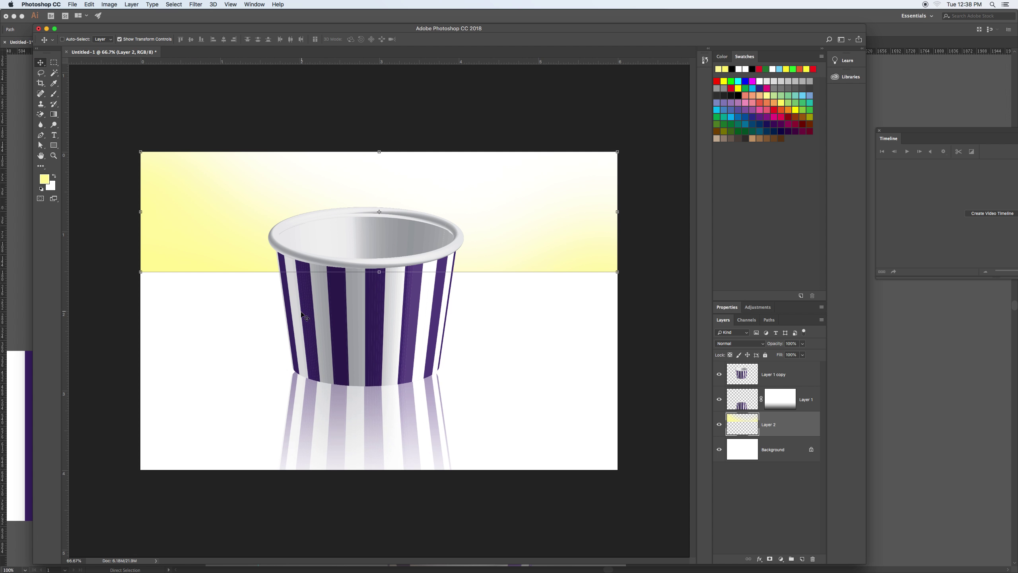
pyautogui.press('f')
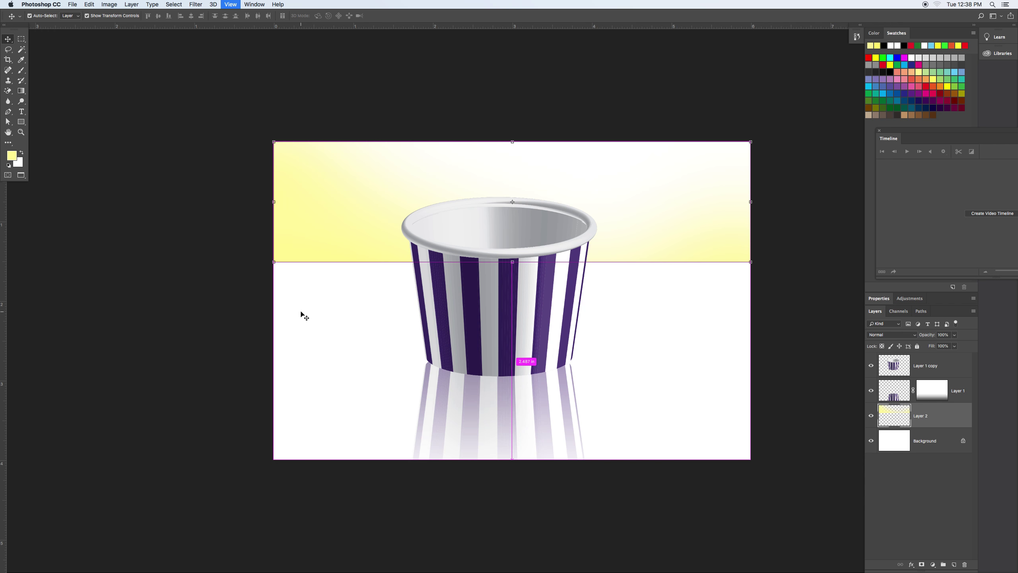
pyautogui.press('super+r')
pyautogui.press('Tab')
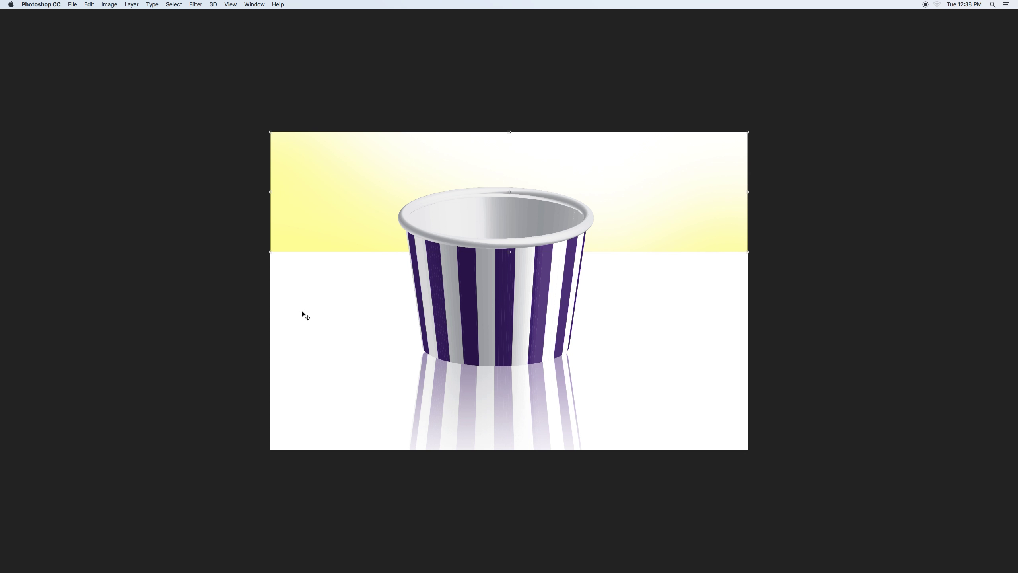
pyautogui.press('super')
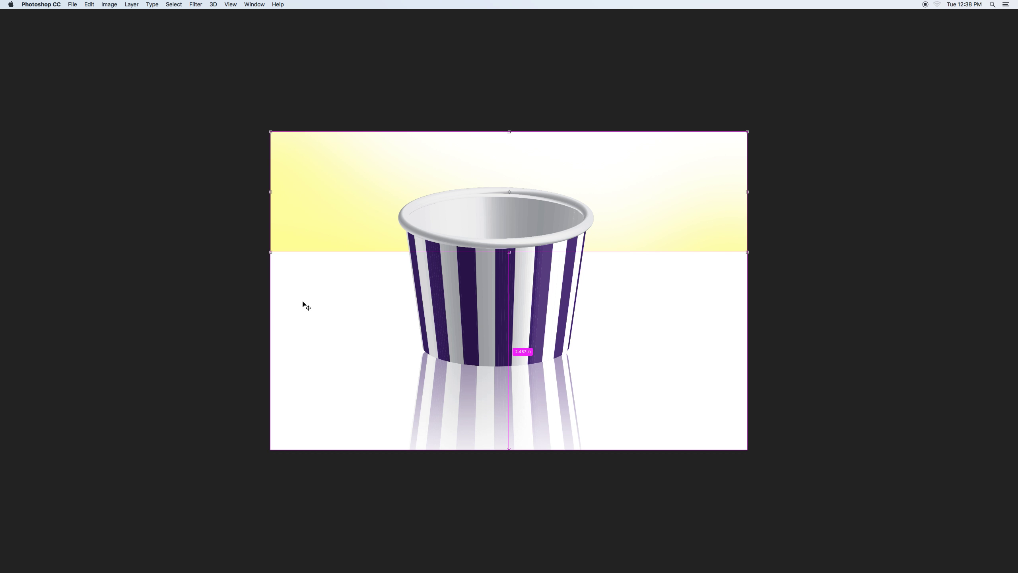